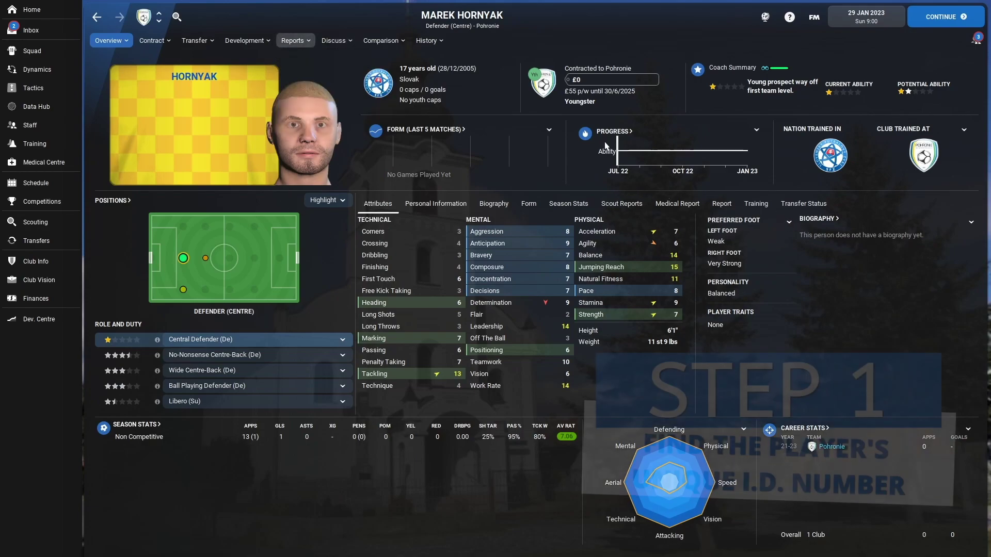
Tick 'Show screen IDs in Title Bar' in the Advanced preferences and confirm the change
click(428, 41)
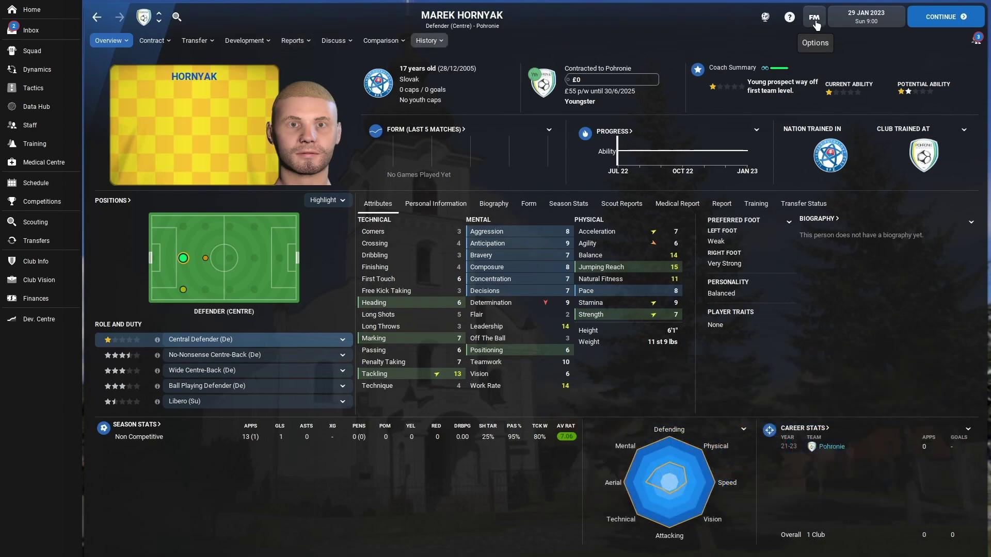
click(816, 23)
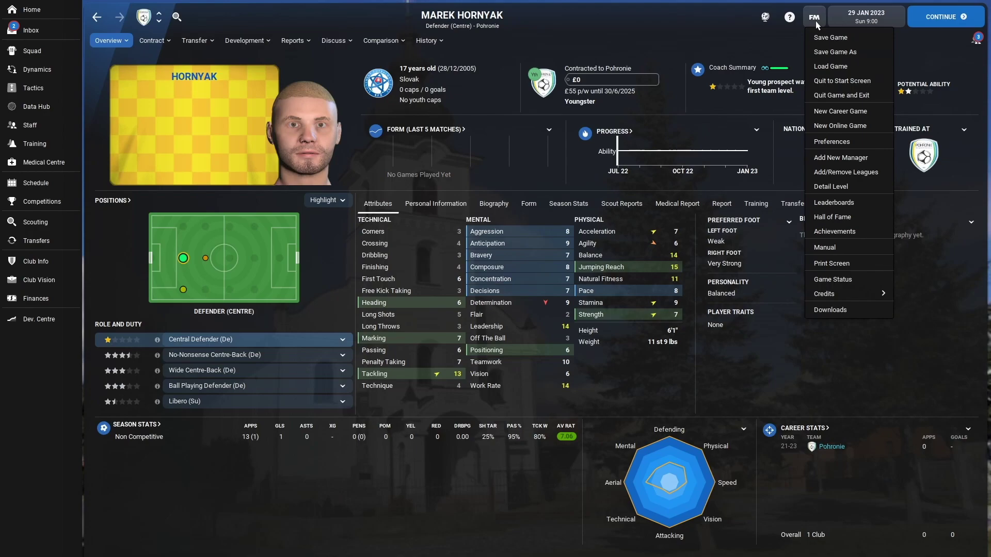
click(830, 142)
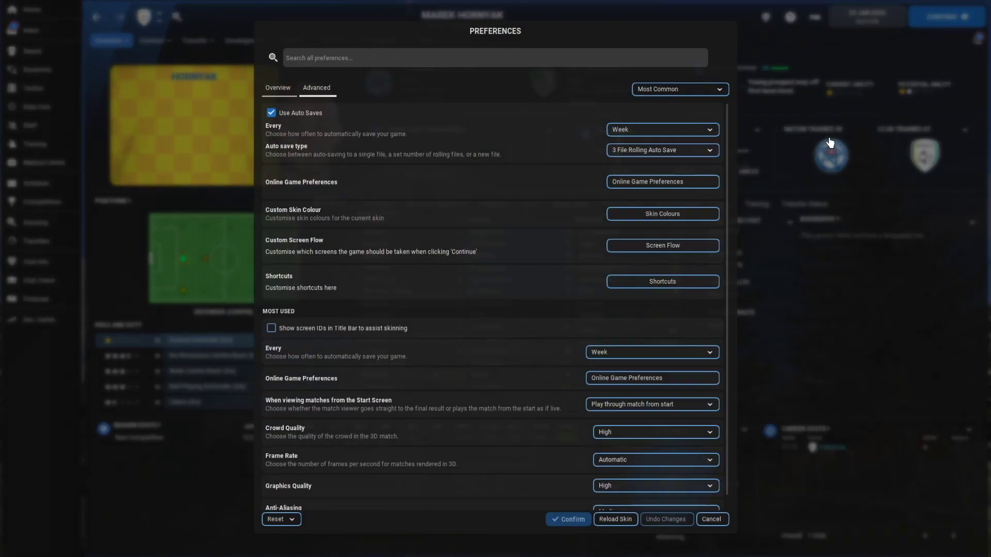
click(266, 80)
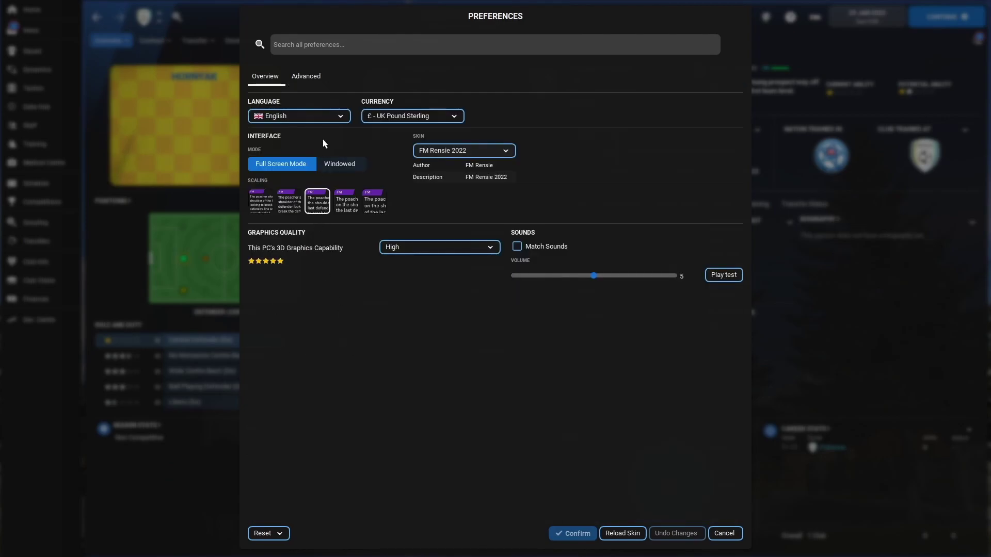
click(309, 78)
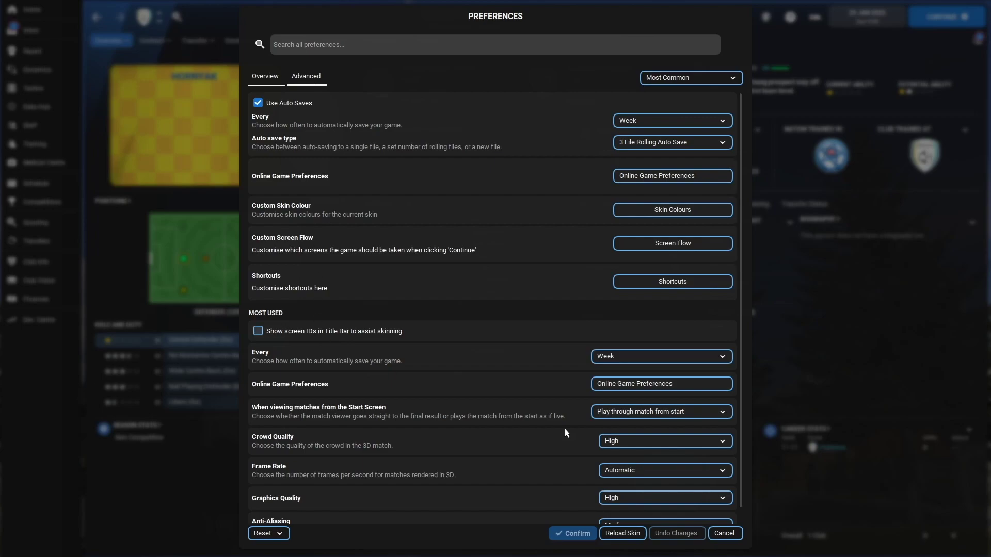
click(258, 332)
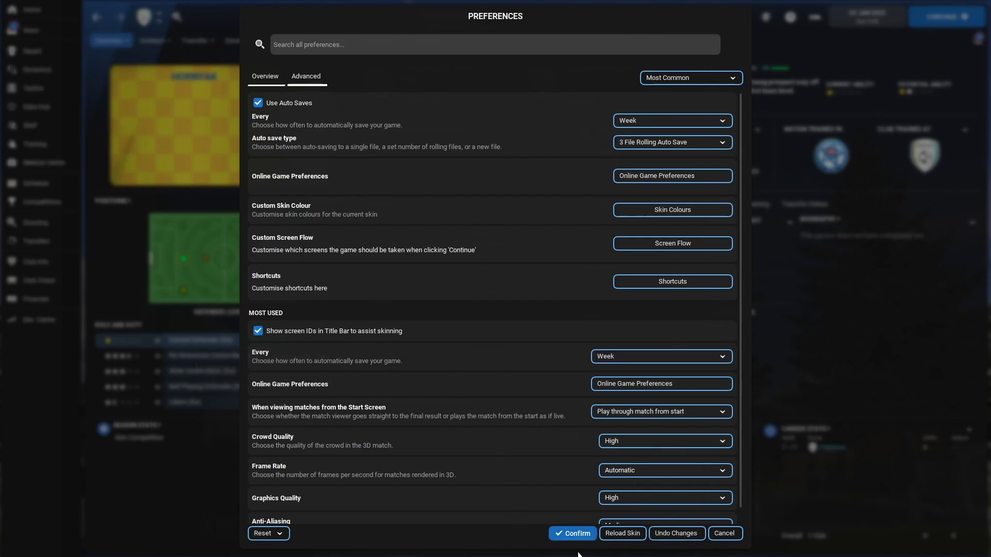
click(570, 534)
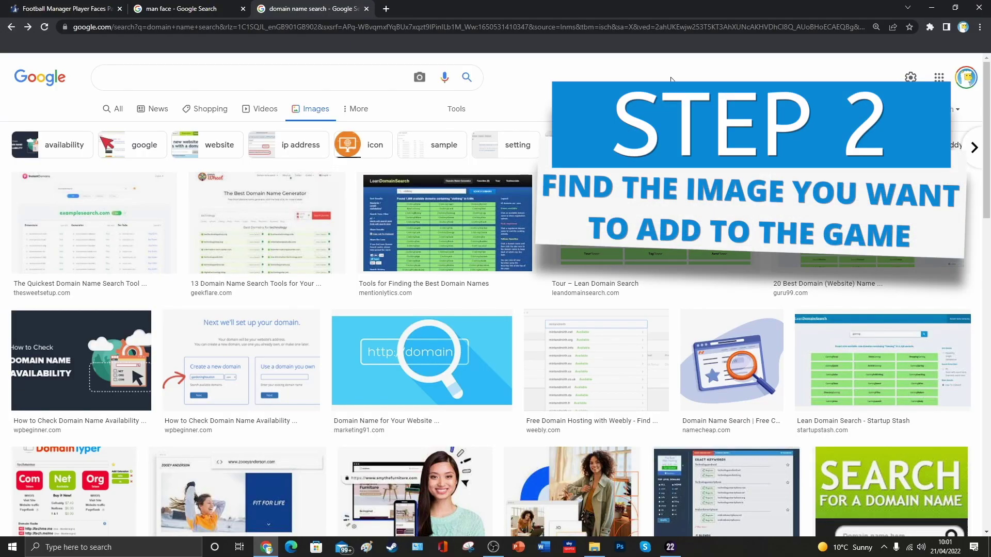
Search Google Images for the footballer, filtered to transparent-background colour
click(200, 80)
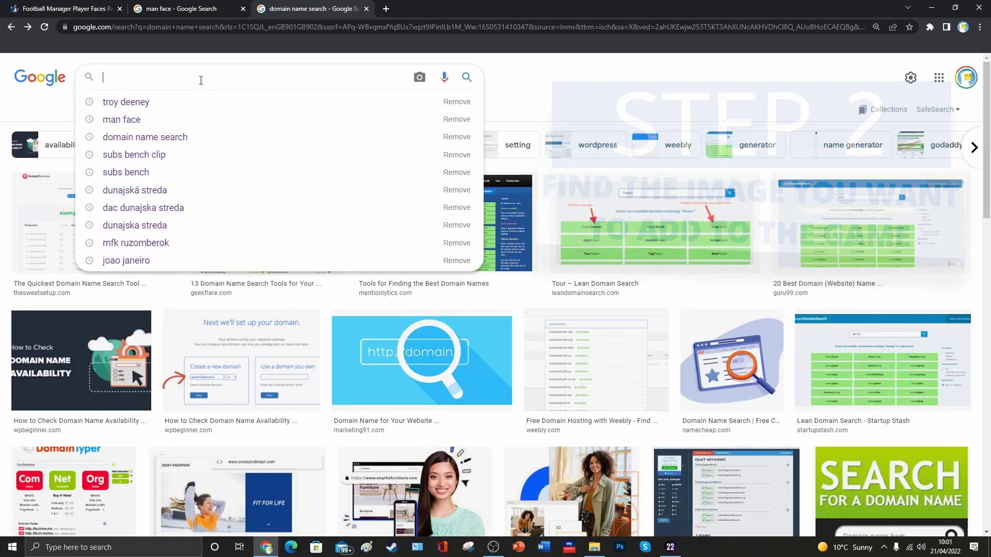
click(150, 100)
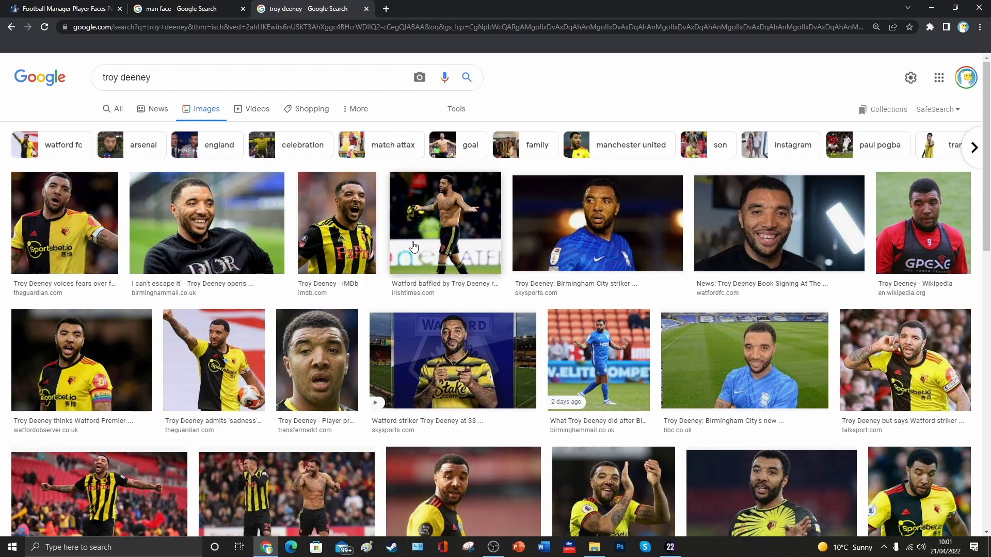
click(456, 109)
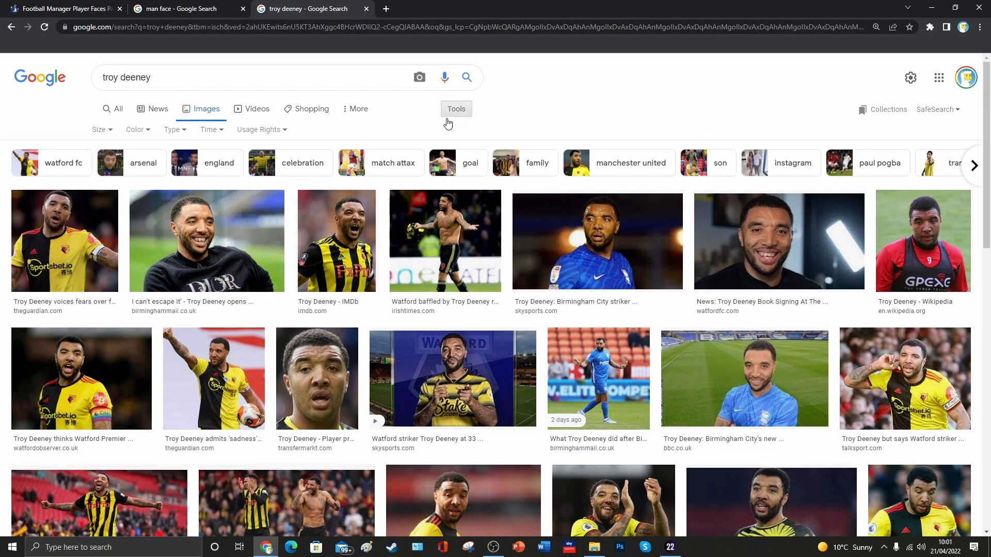
click(143, 131)
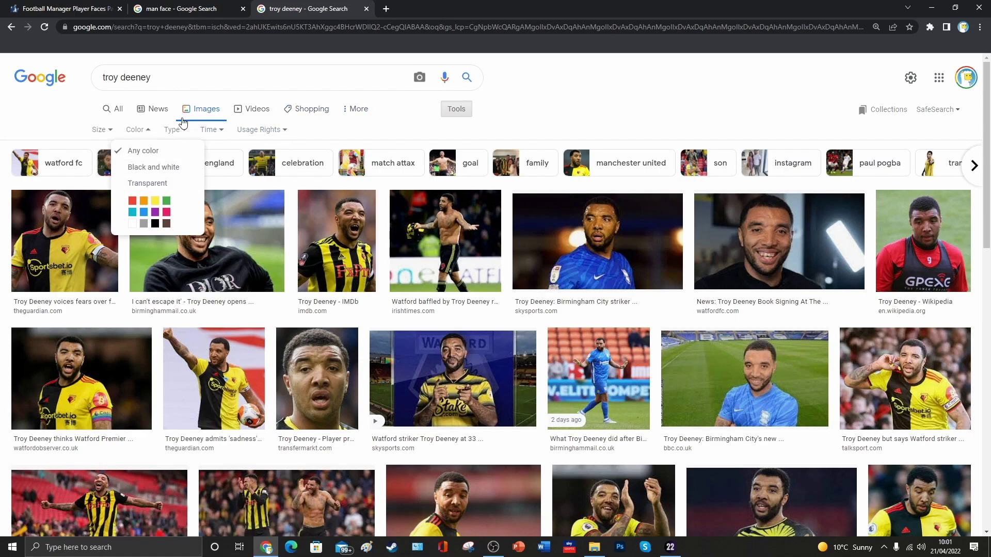
click(147, 184)
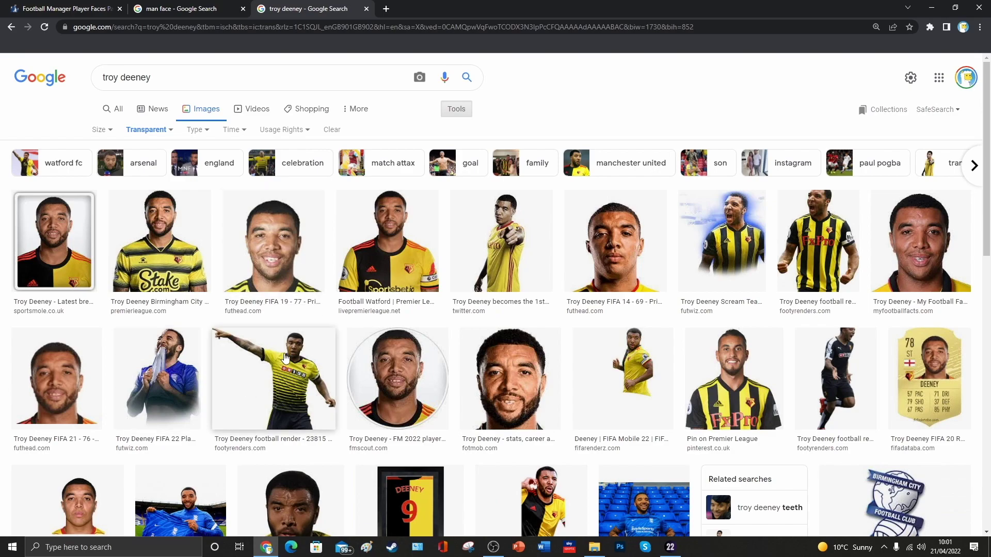
Save the transparent close-up headshot to the computer as 183125.png
click(591, 262)
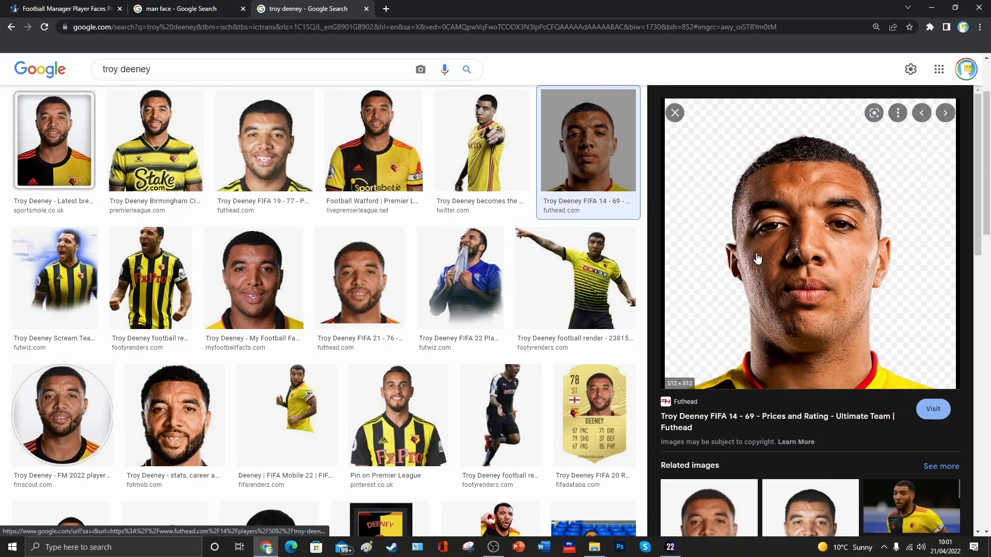
right_click(757, 253)
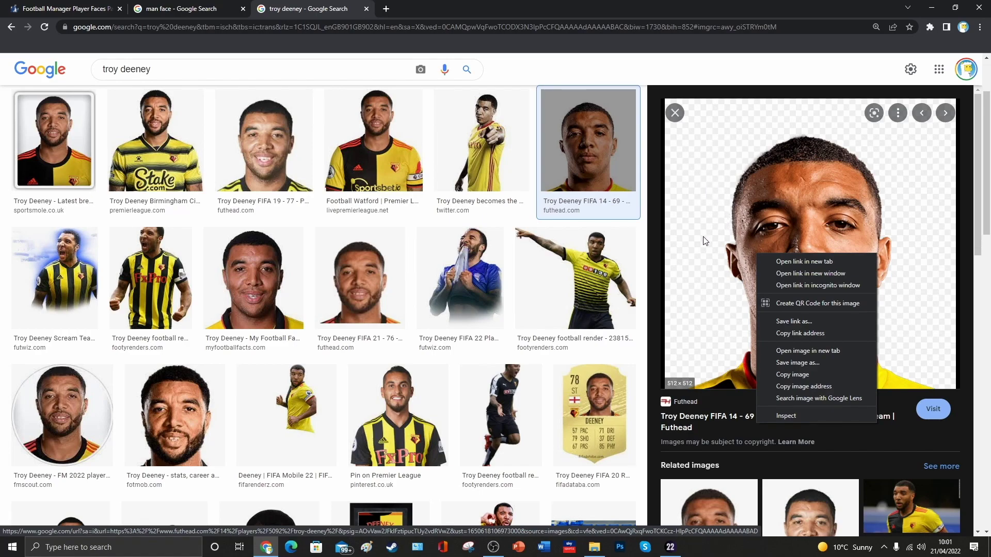
click(781, 363)
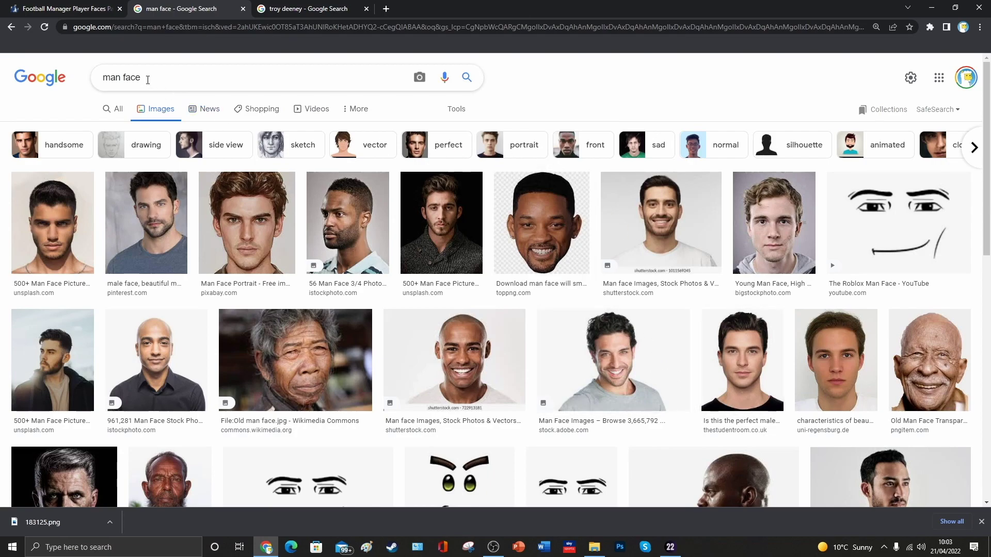
Preview the first man face thumbnail in the image results
click(44, 212)
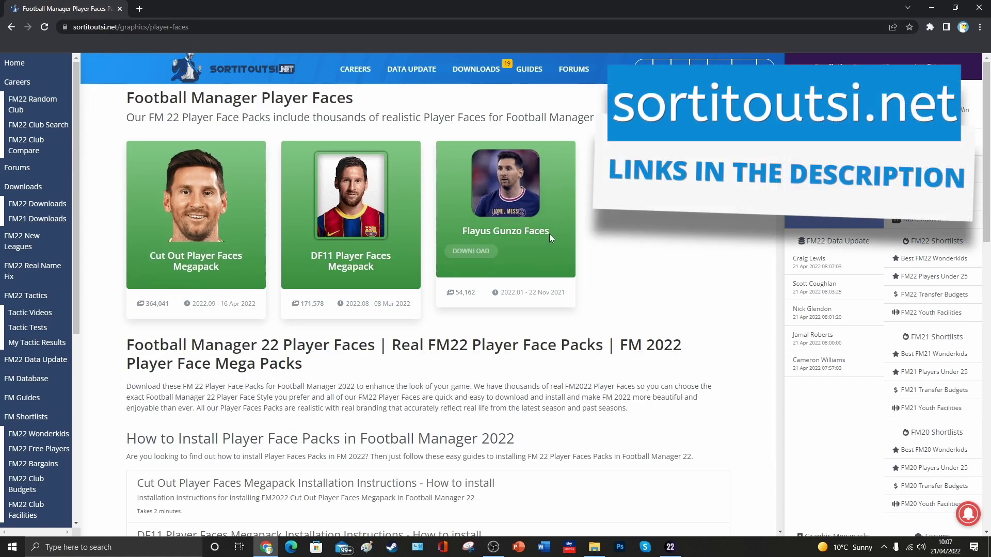
Open the Cut Out Player Faces Megapack page from the sortitoutsi.net face pack cards
mouse_move(486, 212)
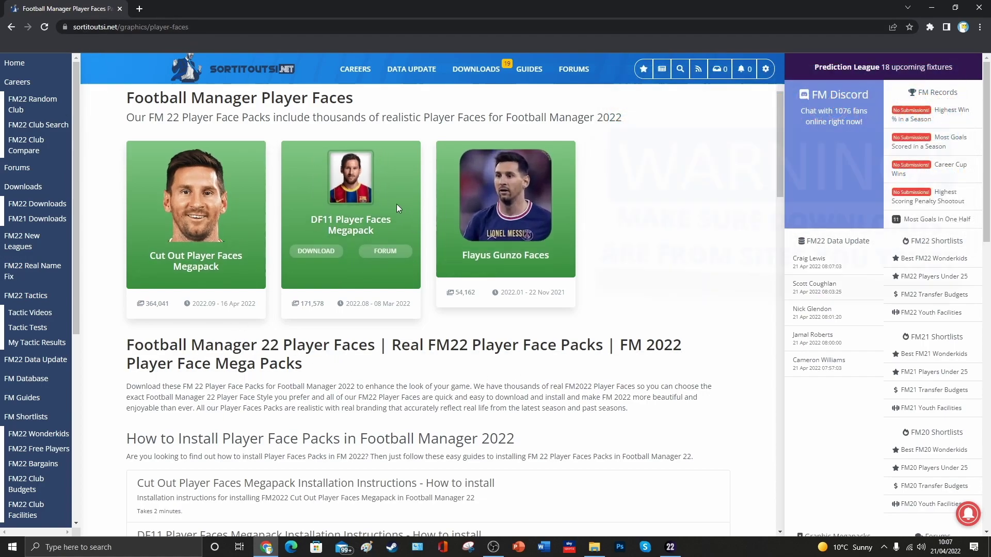
mouse_move(206, 158)
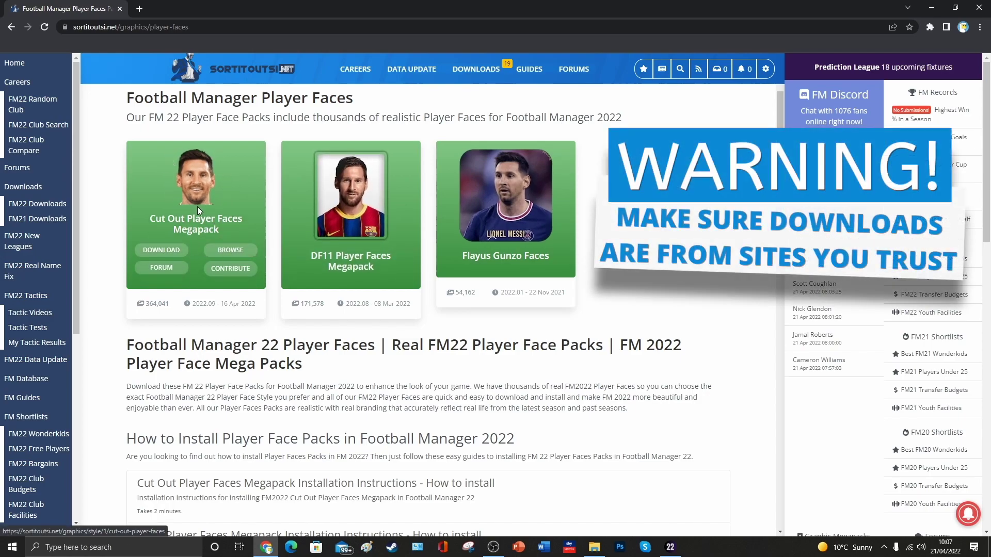
mouse_move(503, 261)
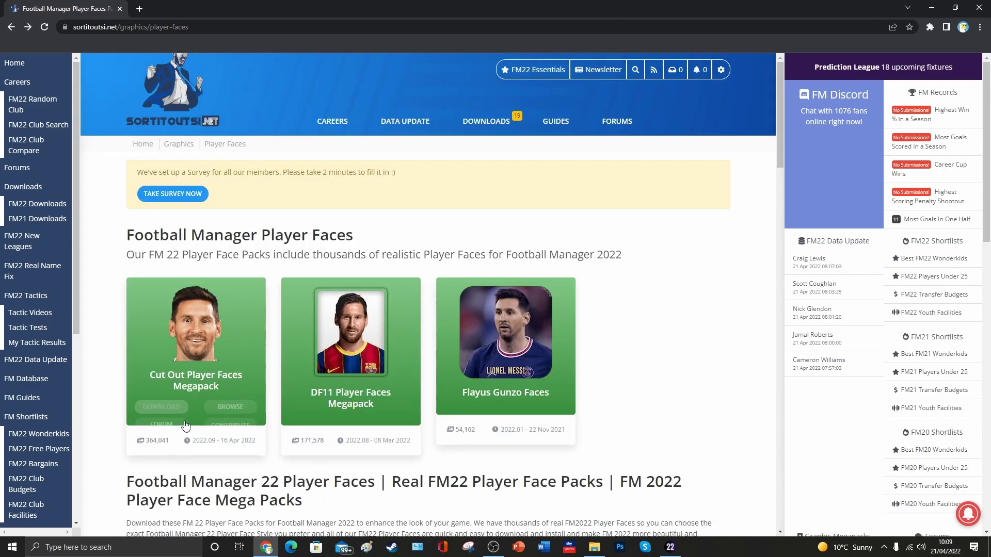
click(190, 362)
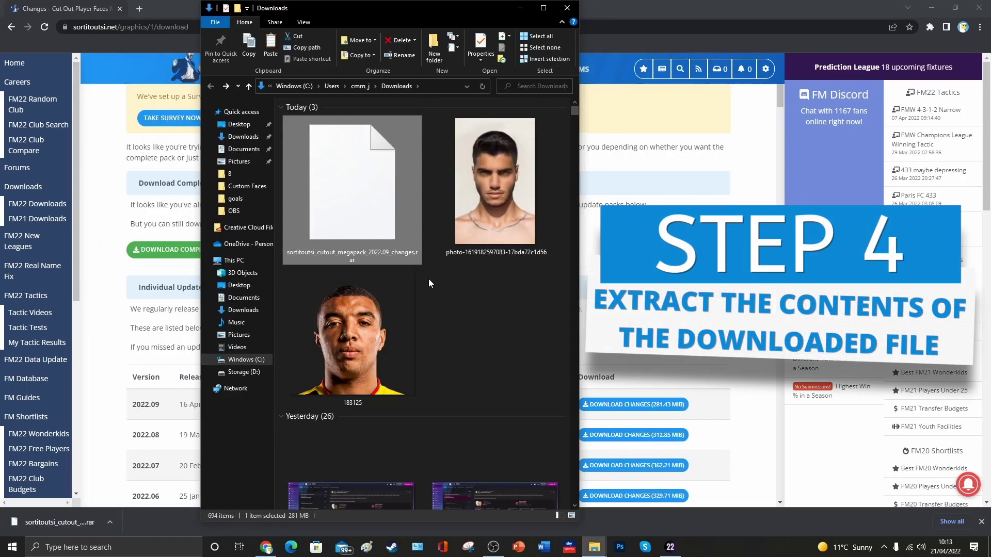
Cut the downloaded megapack archive and go to Documents > Sports Interactive > Football Manager 2022 > graphics
right_click(344, 178)
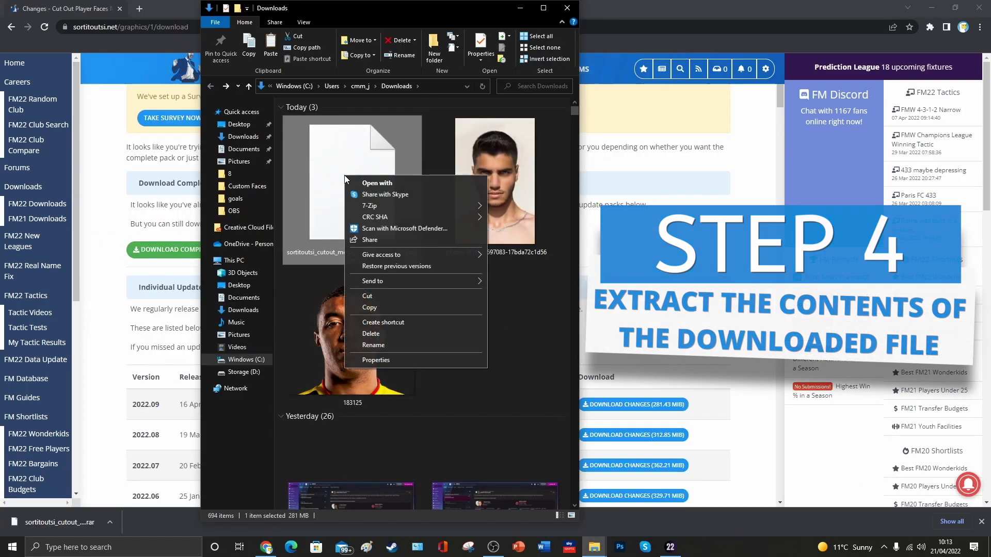
click(373, 296)
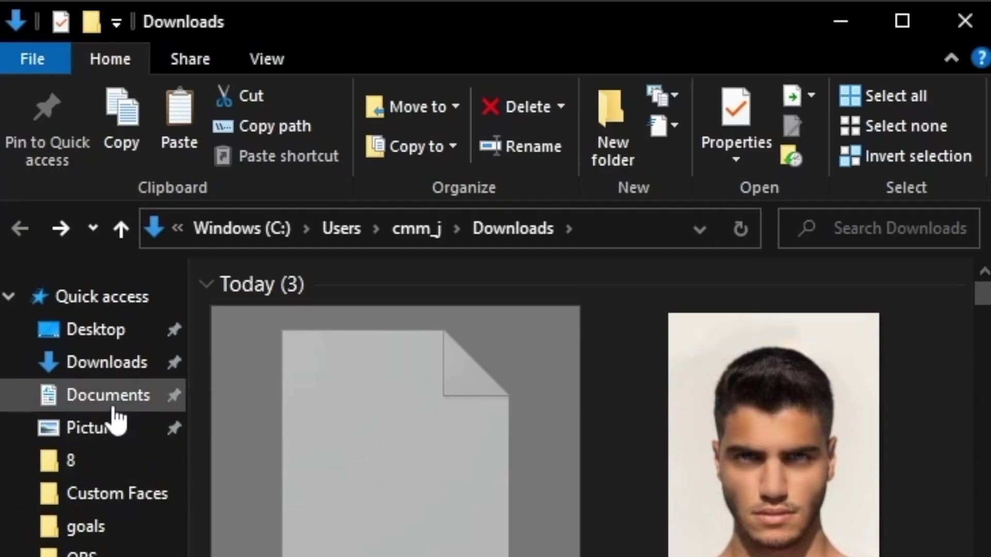
click(240, 149)
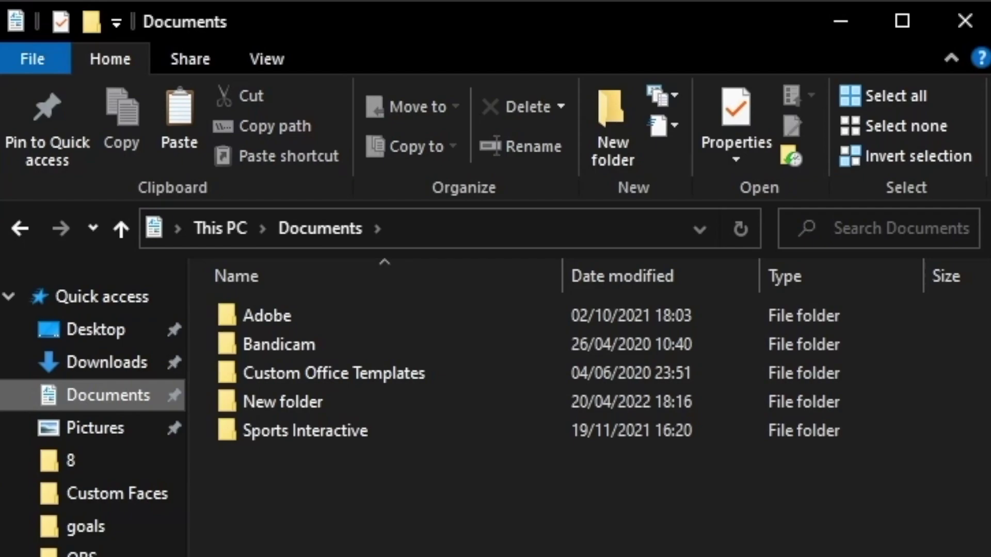
double_click(320, 432)
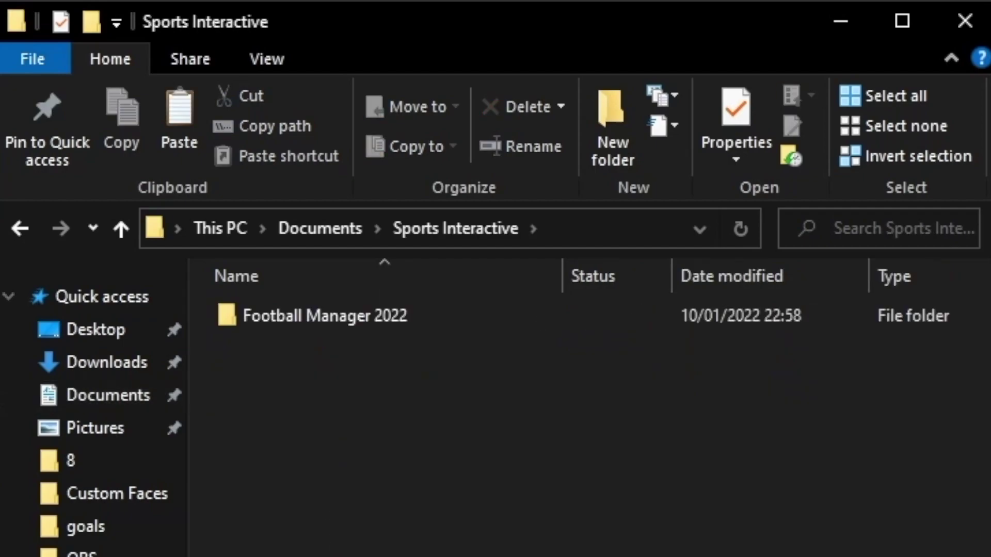
double_click(365, 321)
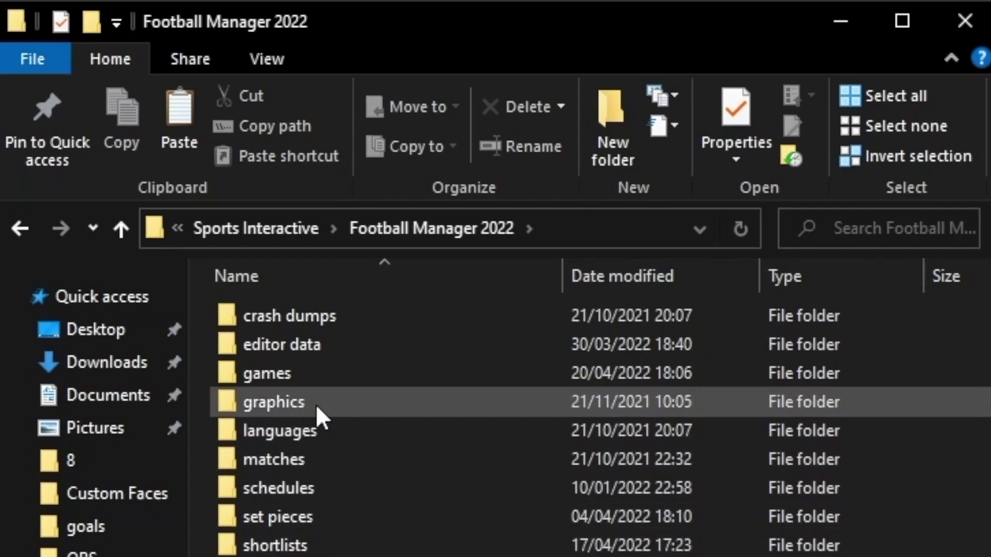
double_click(316, 404)
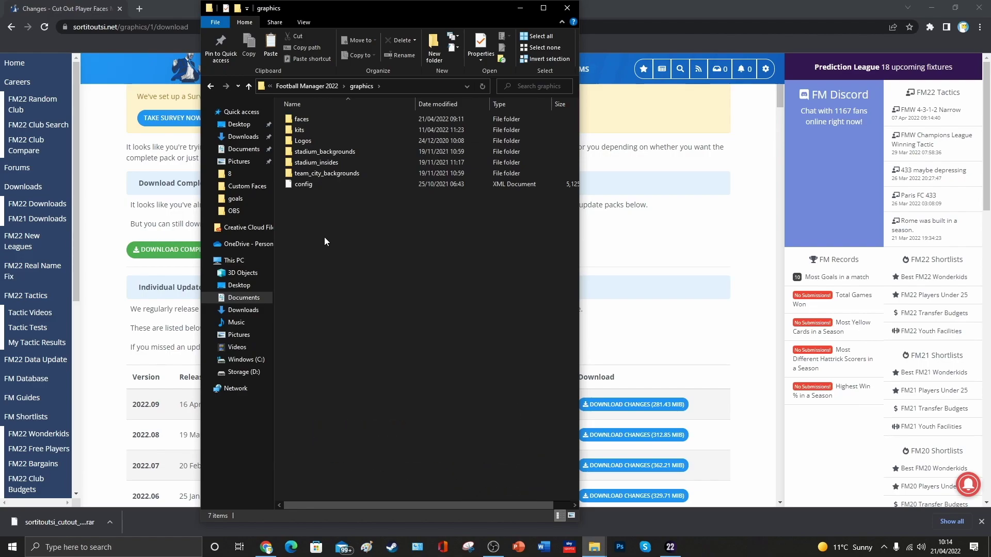
Paste the megapack archive folder into the faces folder and open it
double_click(308, 119)
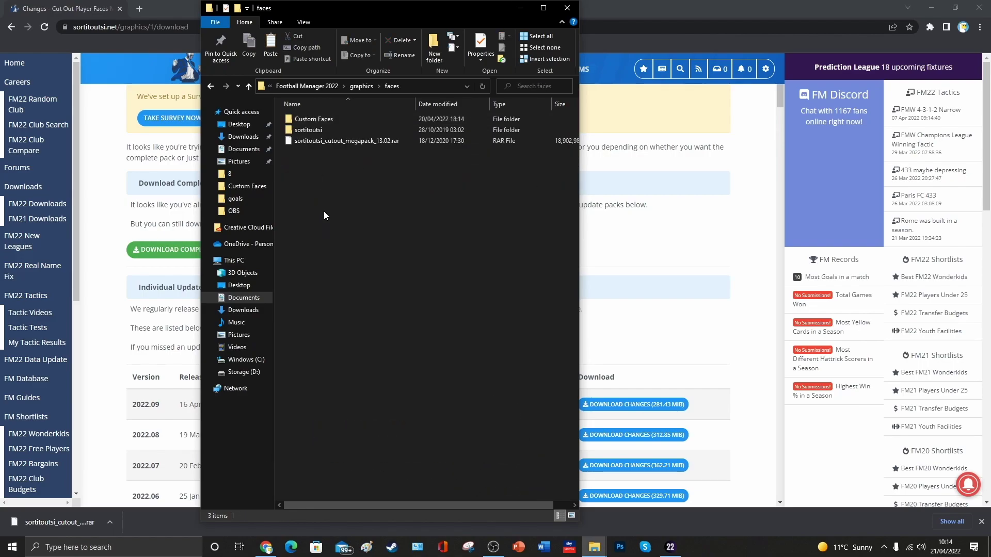
right_click(327, 181)
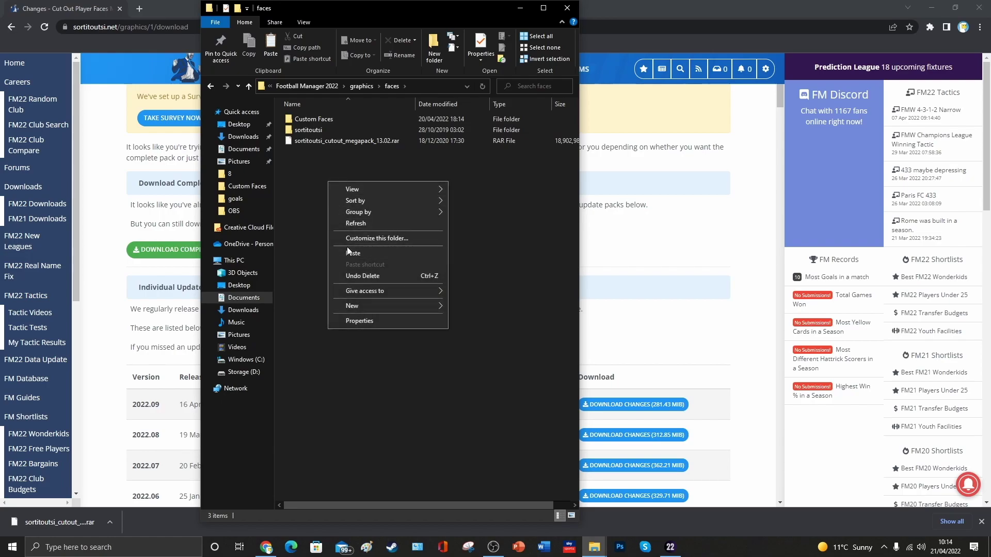
click(349, 253)
key(Return)
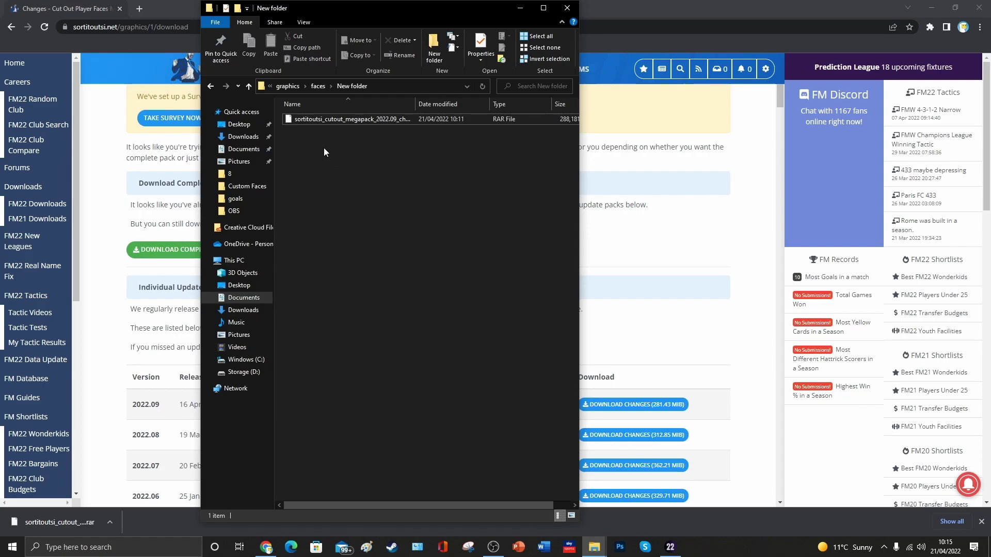
Extract the sortitoutsi_cutout_megapack_2022.09_changes RAR here with 7-Zip
right_click(323, 120)
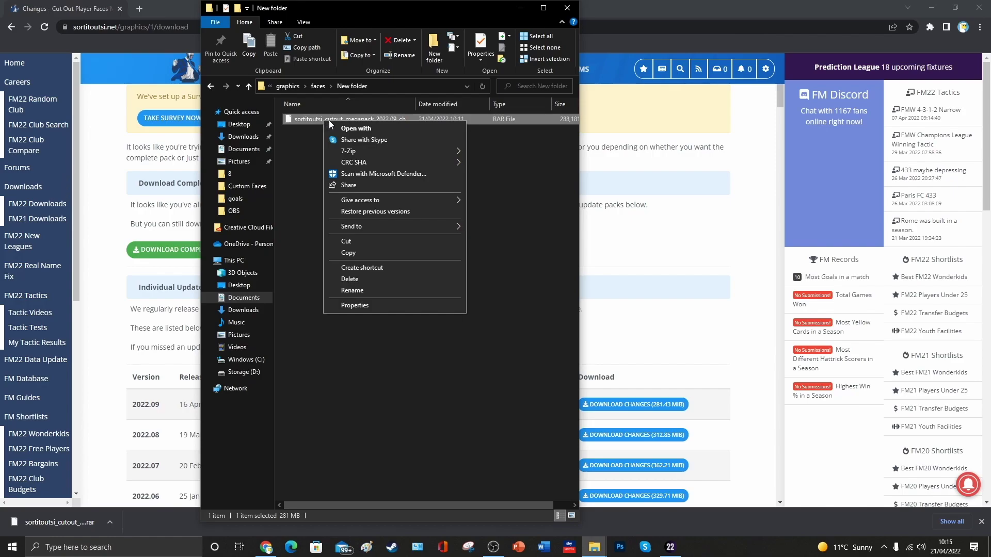
mouse_move(370, 154)
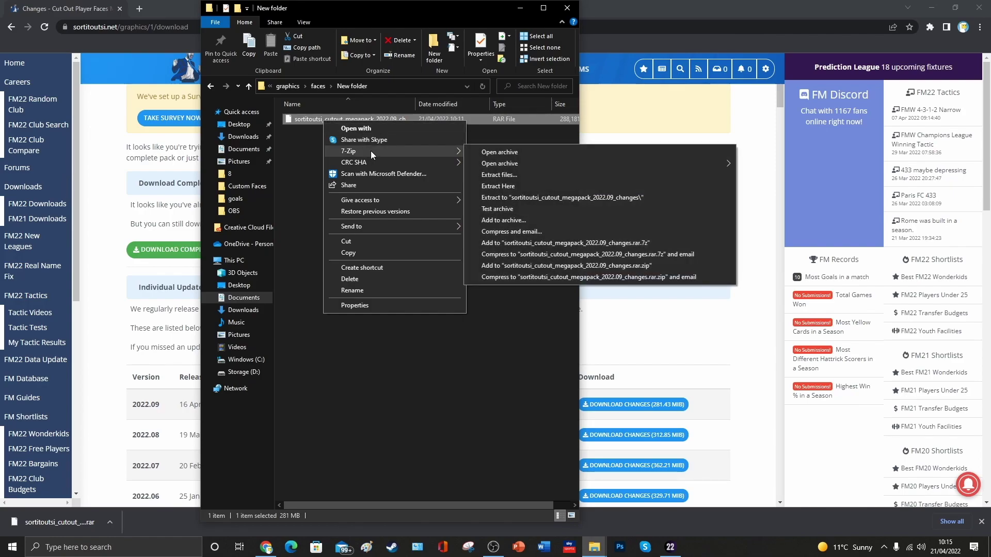
click(512, 185)
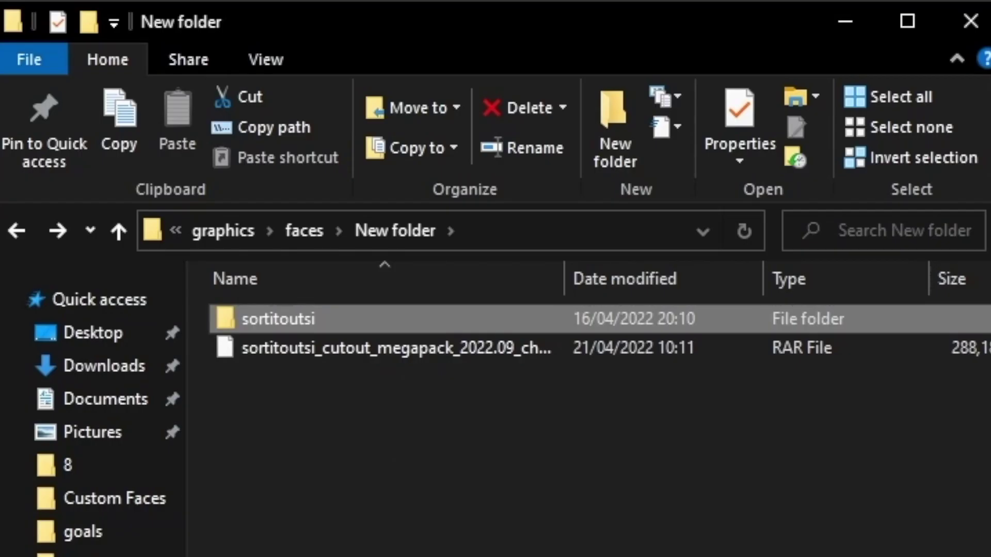
Open sortitoutsi > faces, resize the window to show the config file, then return to Downloads
double_click(265, 316)
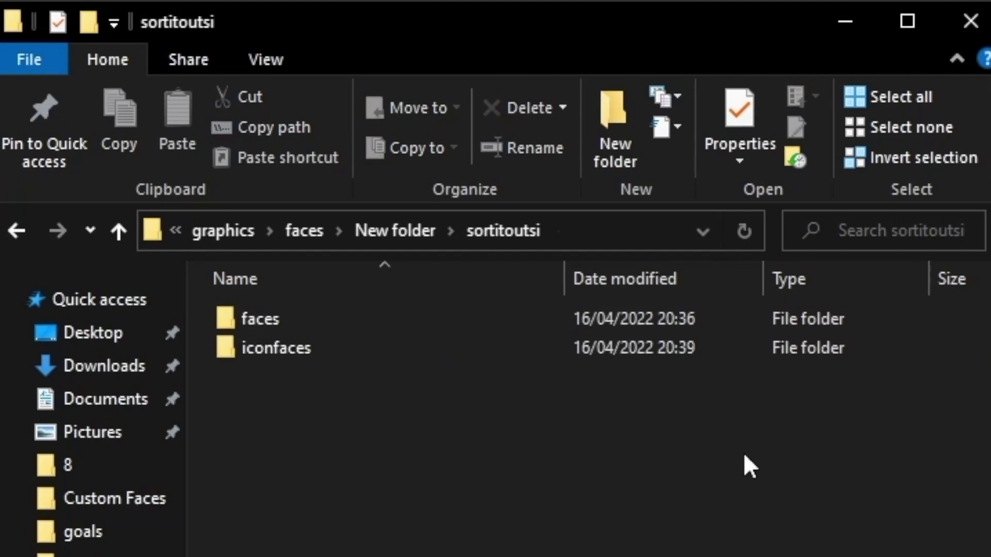
double_click(316, 327)
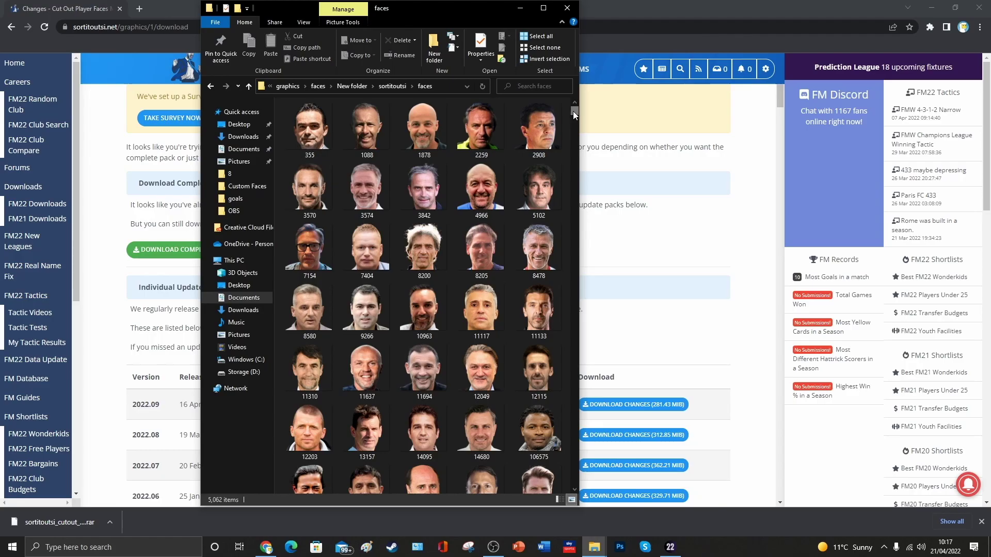
drag(573, 111, 574, 503)
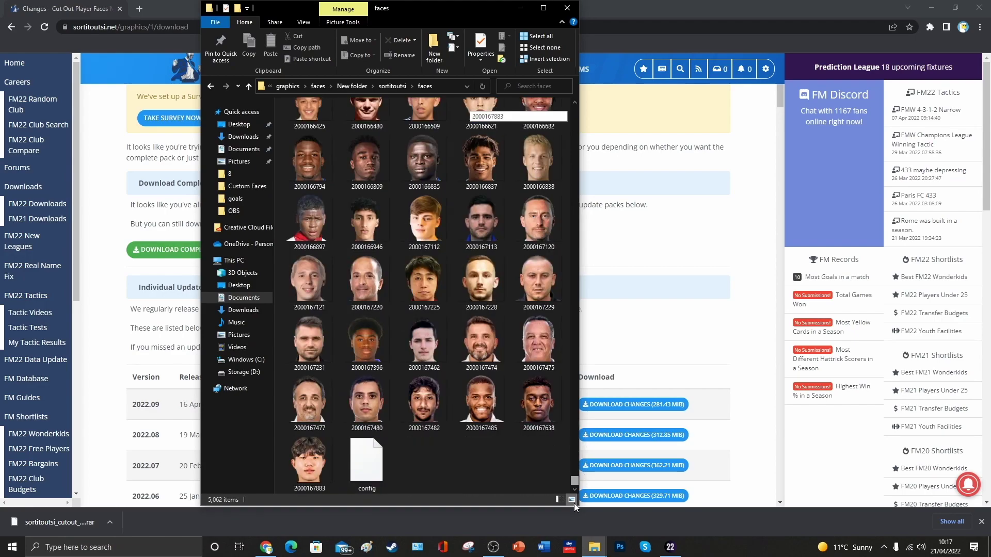
drag(495, 505, 493, 321)
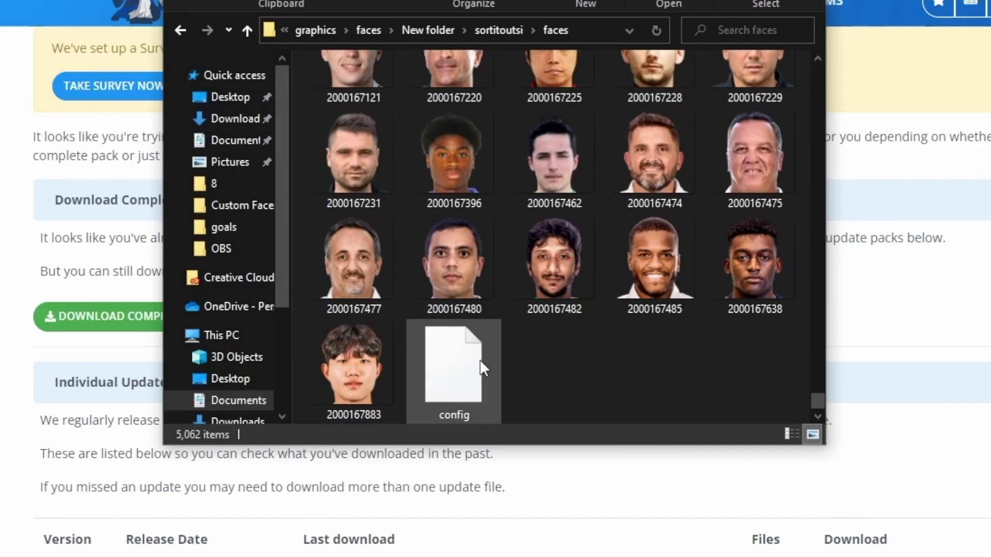
mouse_move(470, 373)
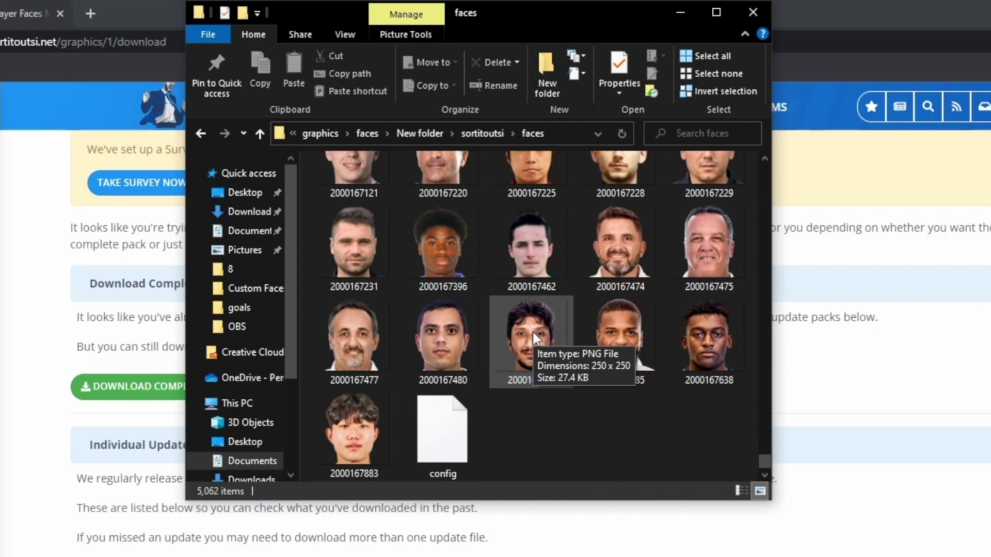
click(258, 213)
Check the sizes of the two downloaded player photos, including 183125
mouse_move(446, 285)
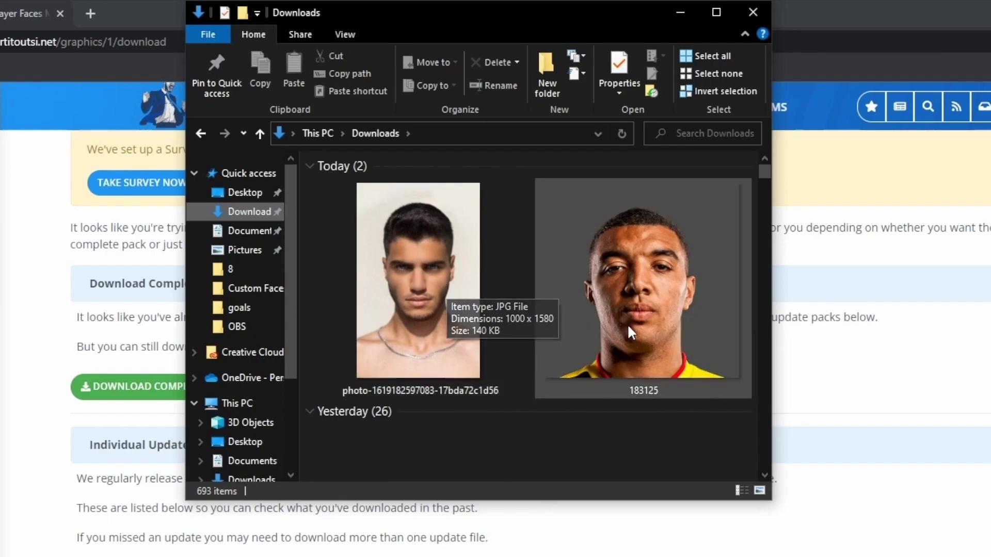
mouse_move(652, 310)
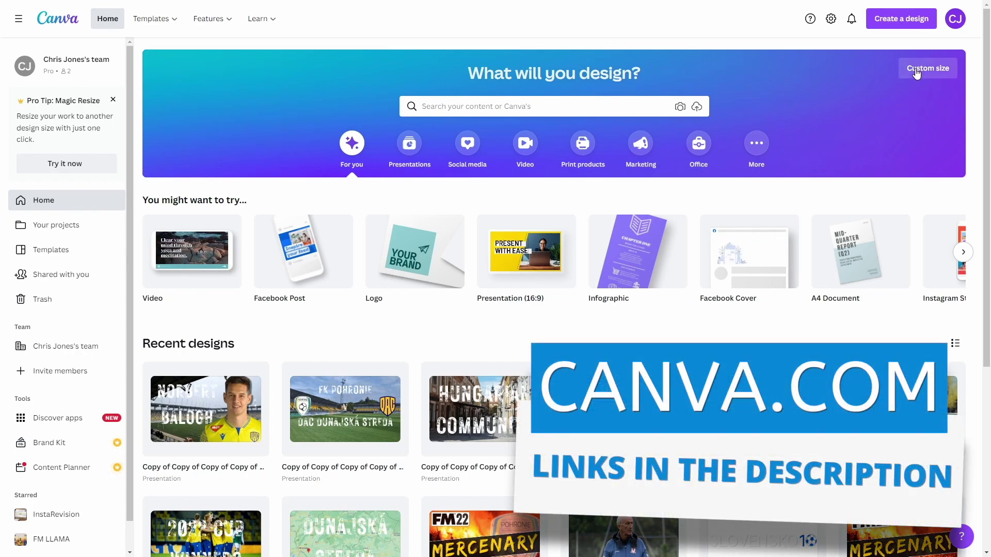
Enter a custom Canva design size of 250 px width by 250 px height
click(916, 70)
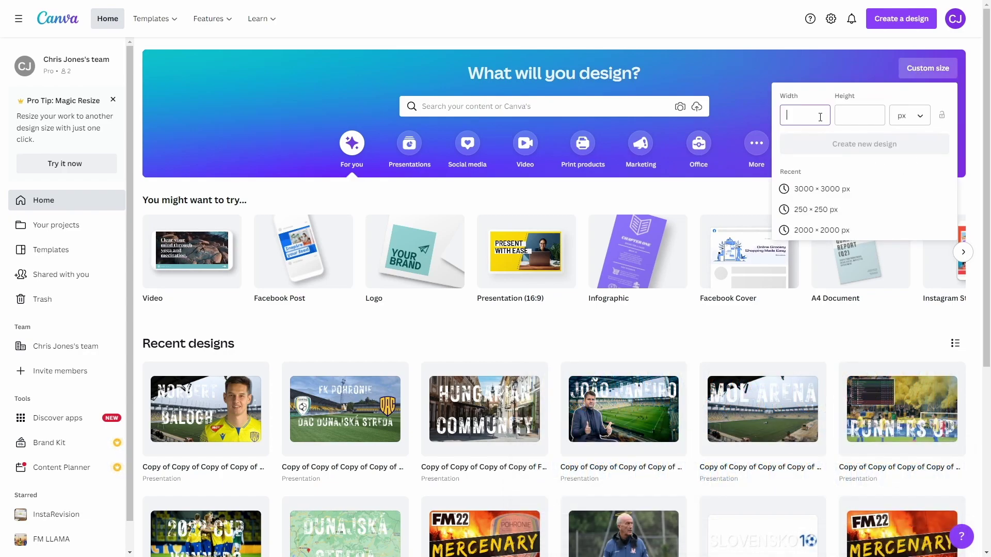
text(250)
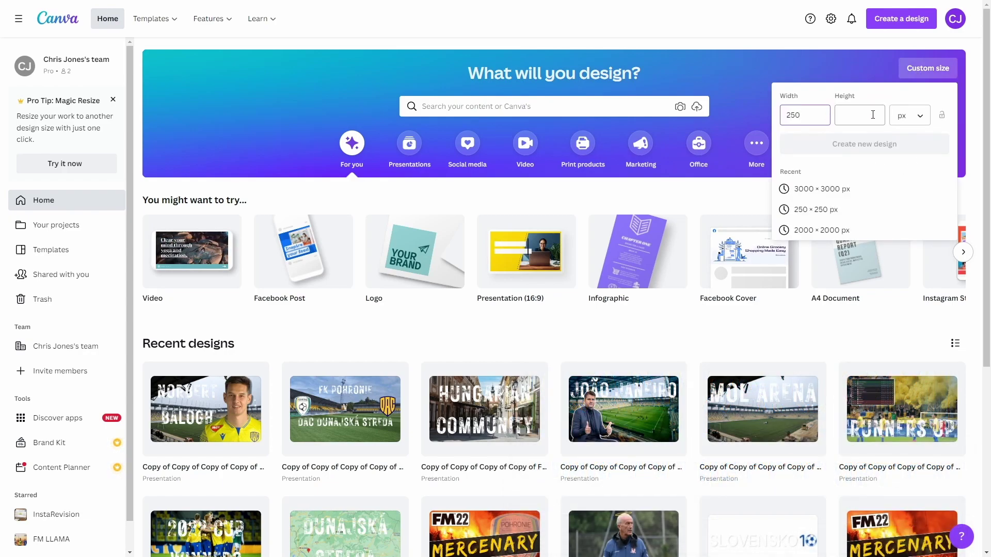
click(872, 115)
text(250)
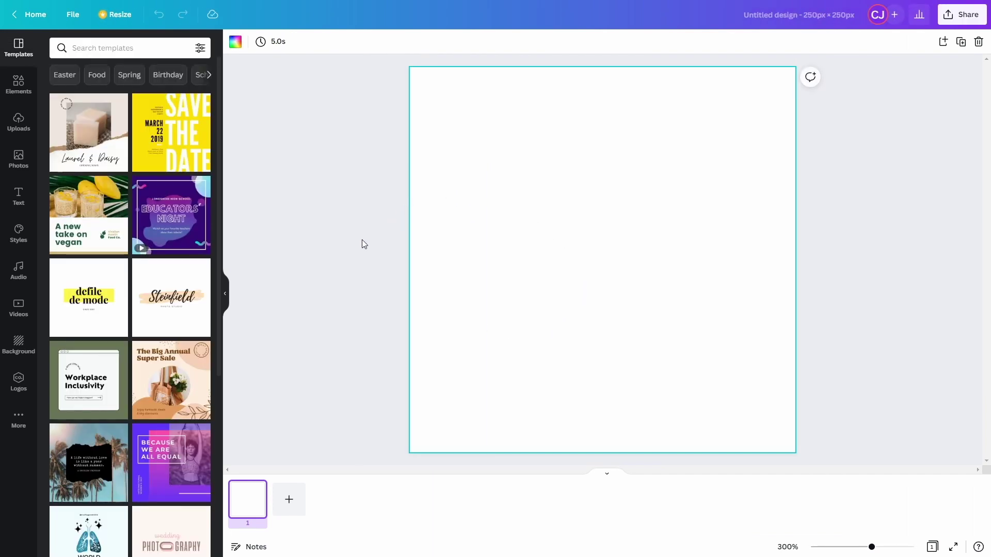
click(362, 244)
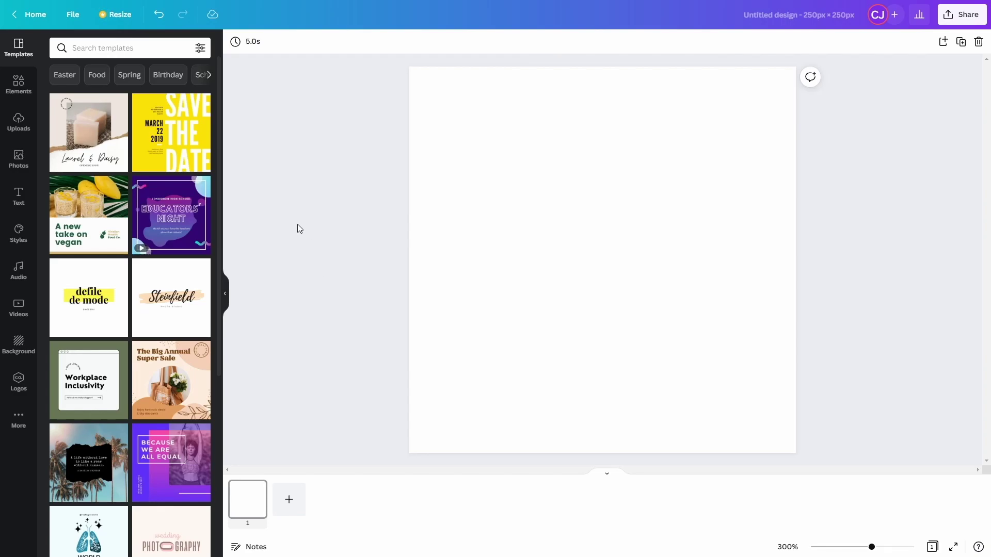
click(21, 122)
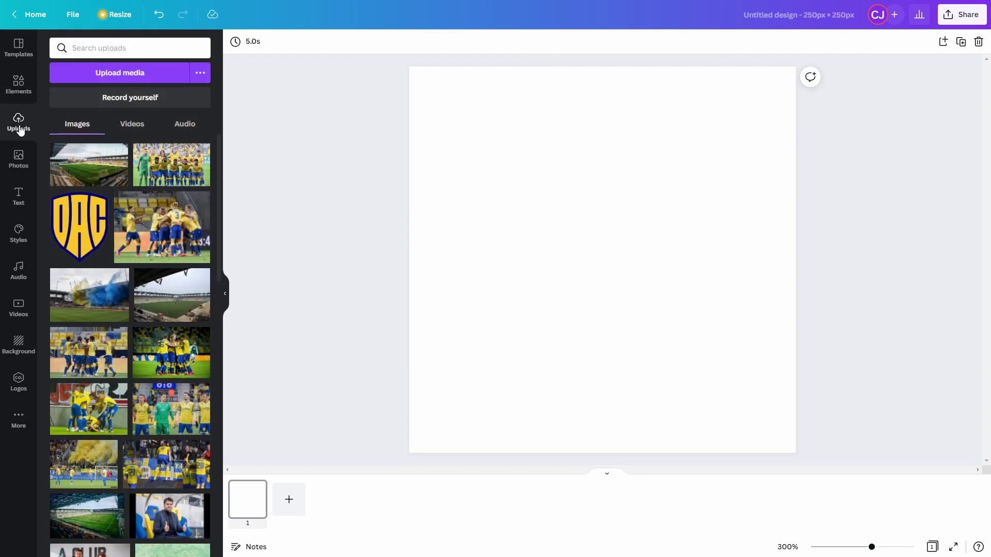
click(124, 78)
click(162, 110)
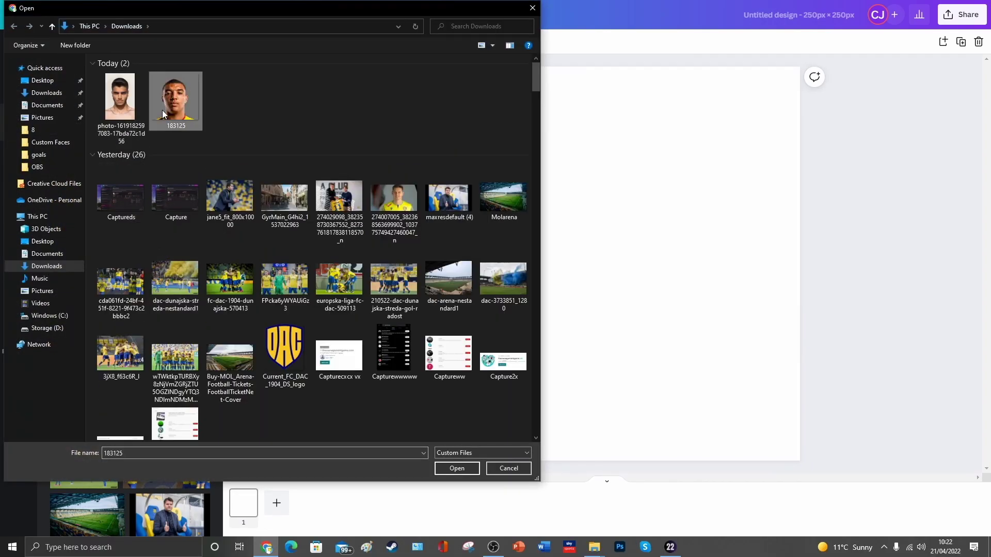
ctrl+click(123, 100)
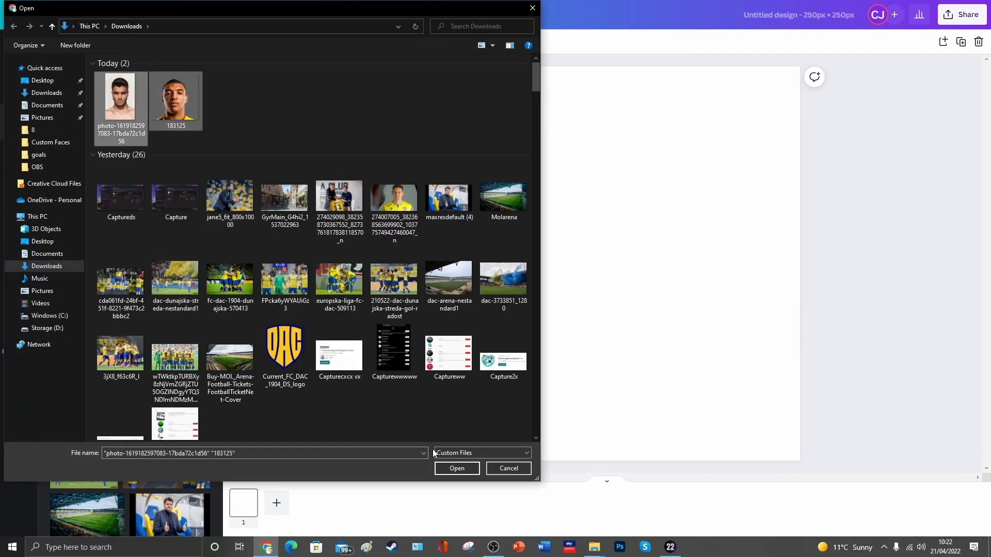
click(447, 470)
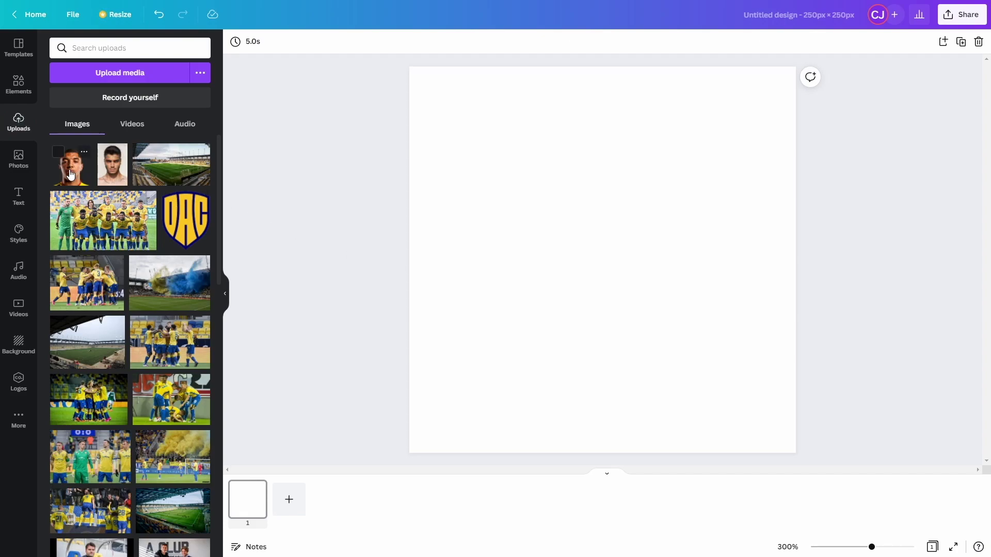
Drop the 183125 portrait onto the blank page, try enlarging it, then remove and re-place it
drag(77, 174, 428, 271)
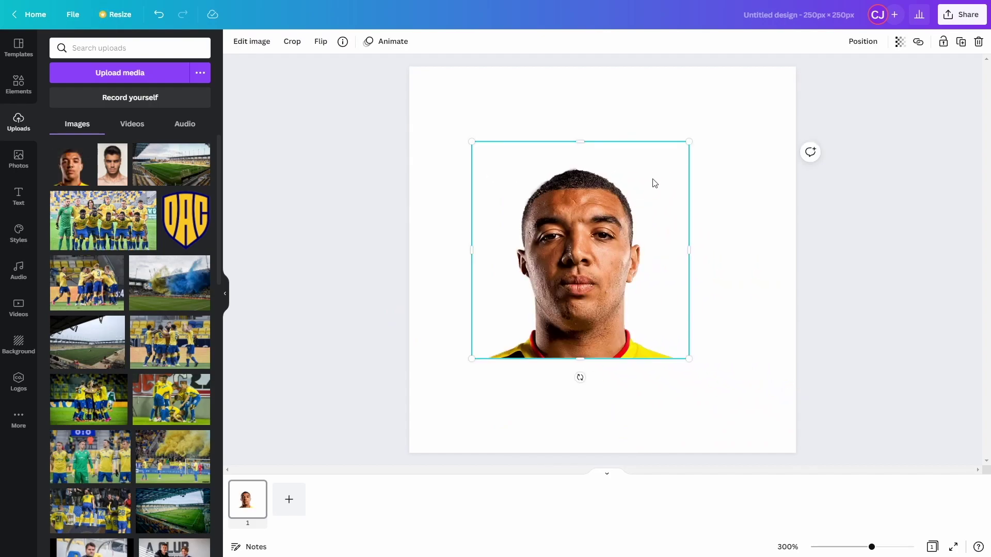
drag(713, 128, 768, 91)
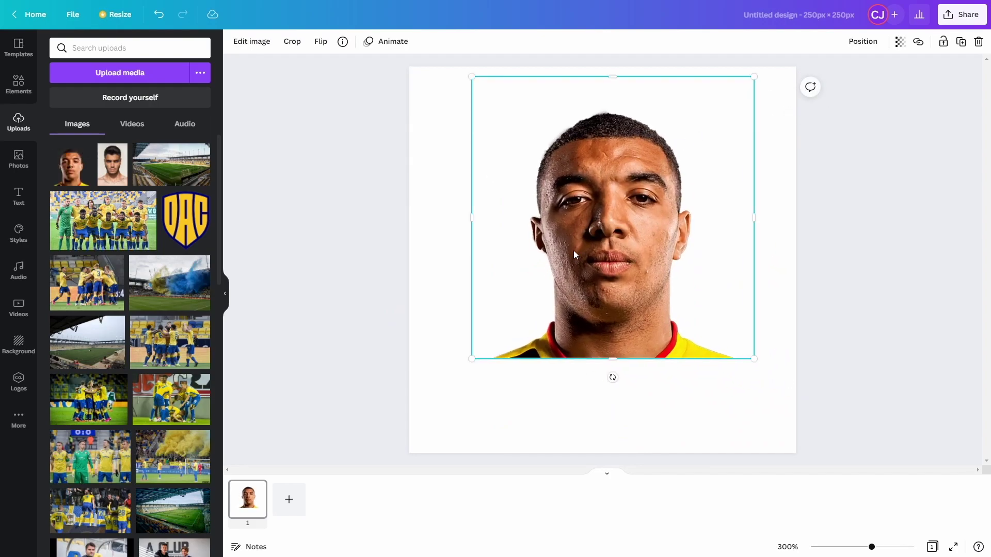
click(978, 42)
drag(88, 176, 412, 263)
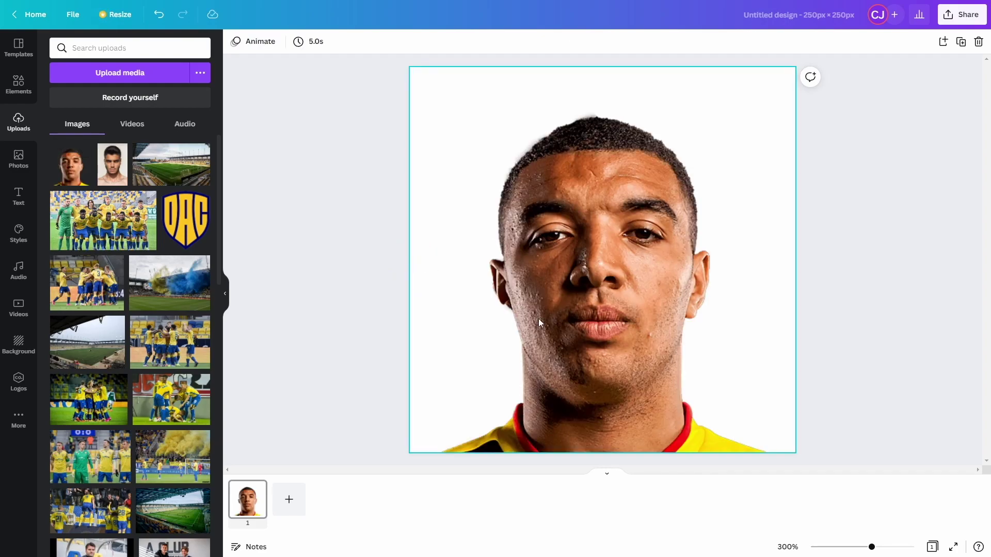
click(589, 290)
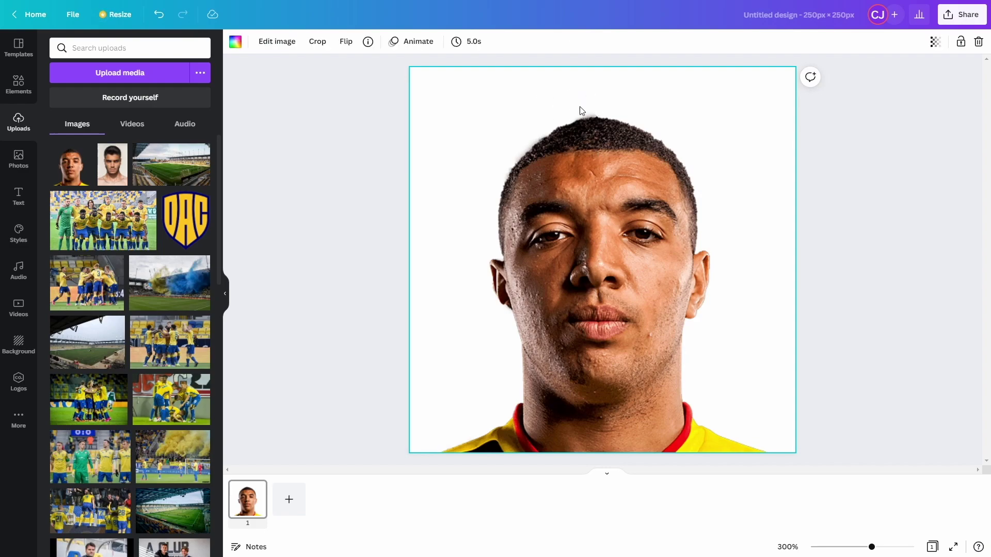
Add the headshot again and enlarge it to about 266 px so the face fills the 250×250 page
click(978, 41)
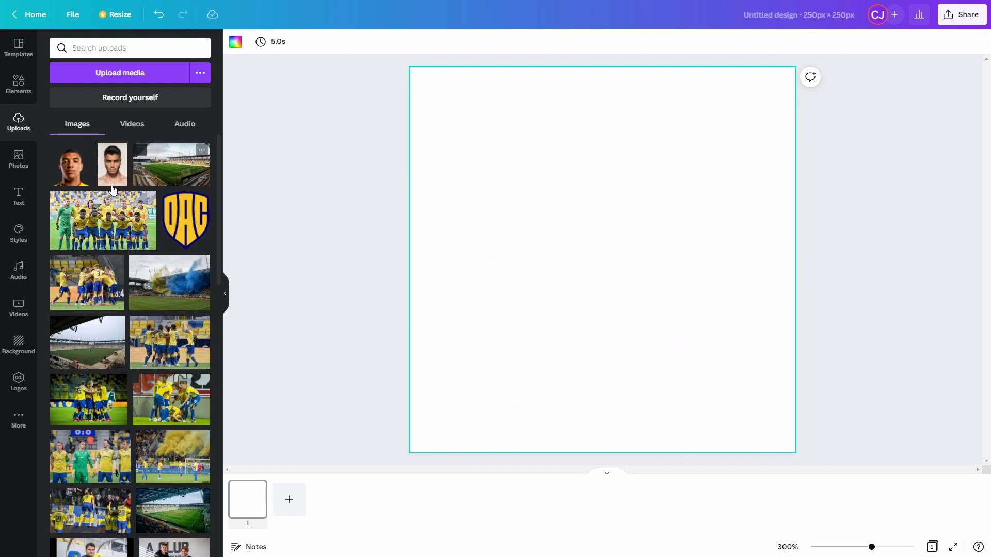
click(69, 164)
drag(600, 319, 507, 404)
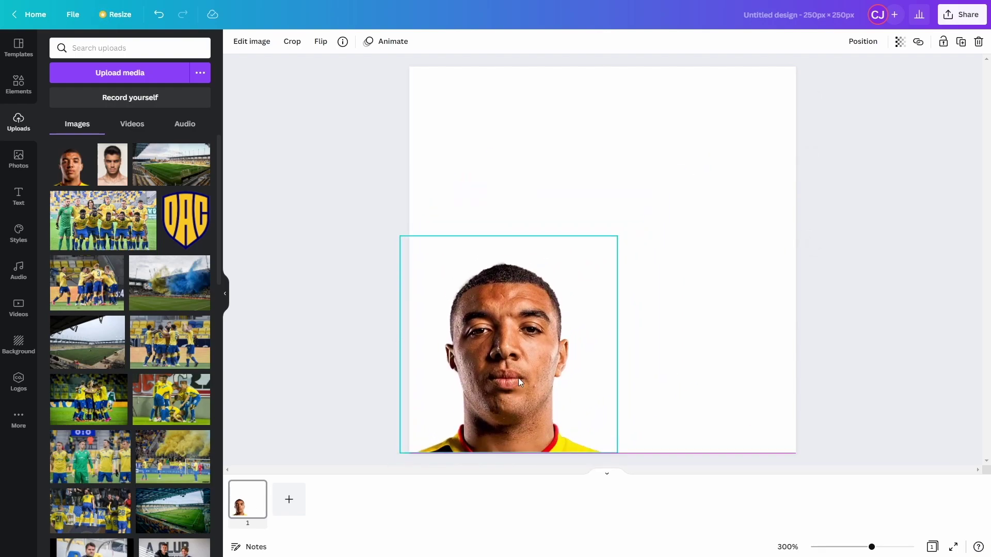
drag(618, 237, 856, 51)
mouse_move(577, 361)
mouse_down()
mouse_move(568, 346)
mouse_move(565, 357)
mouse_up()
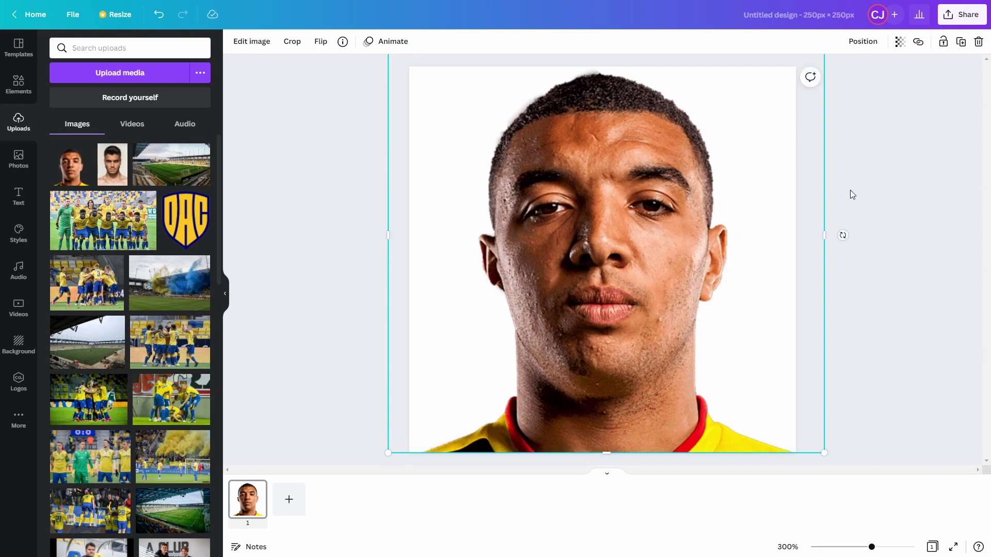
Download the design as a transparent-background PNG, Untitled design (71).png, then select the headshot
click(964, 17)
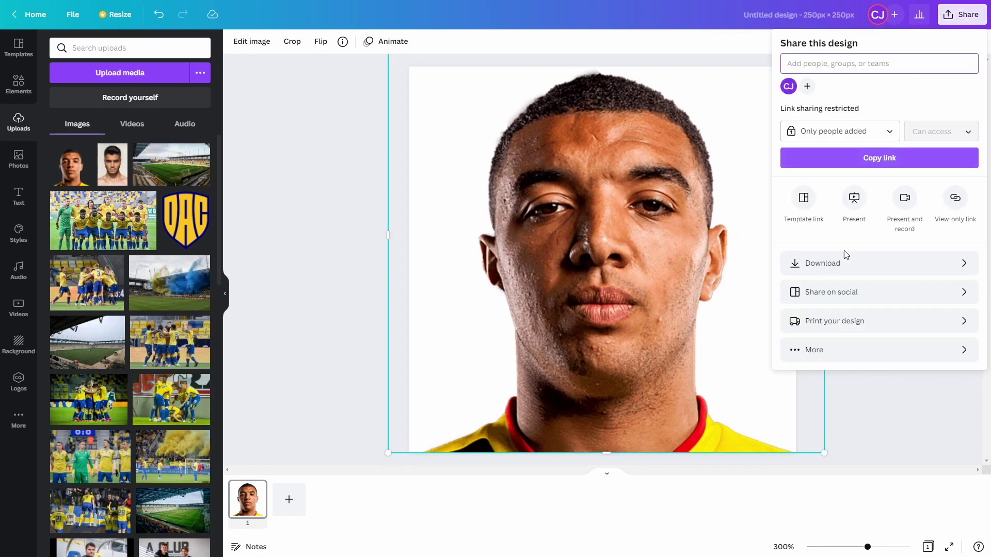
click(834, 262)
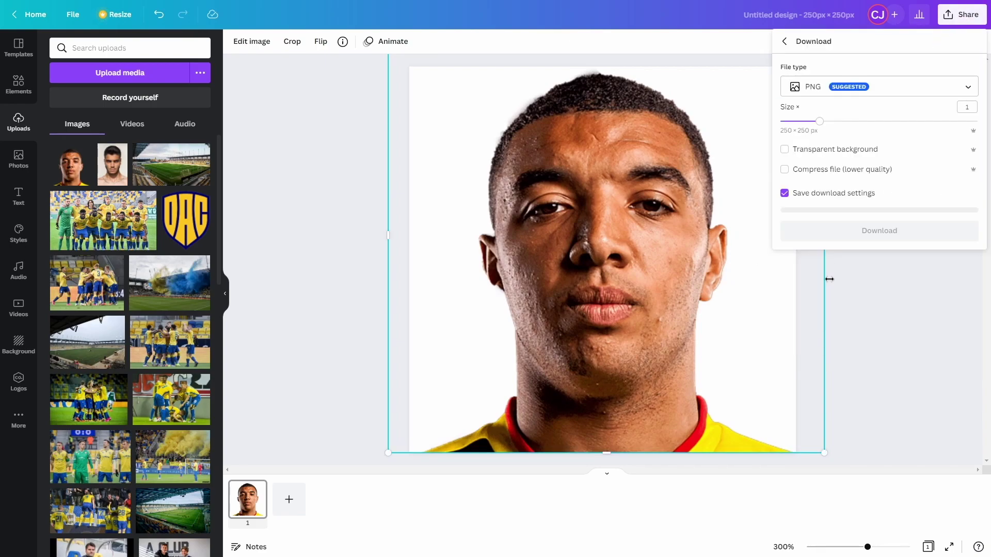
click(820, 94)
click(815, 124)
click(821, 94)
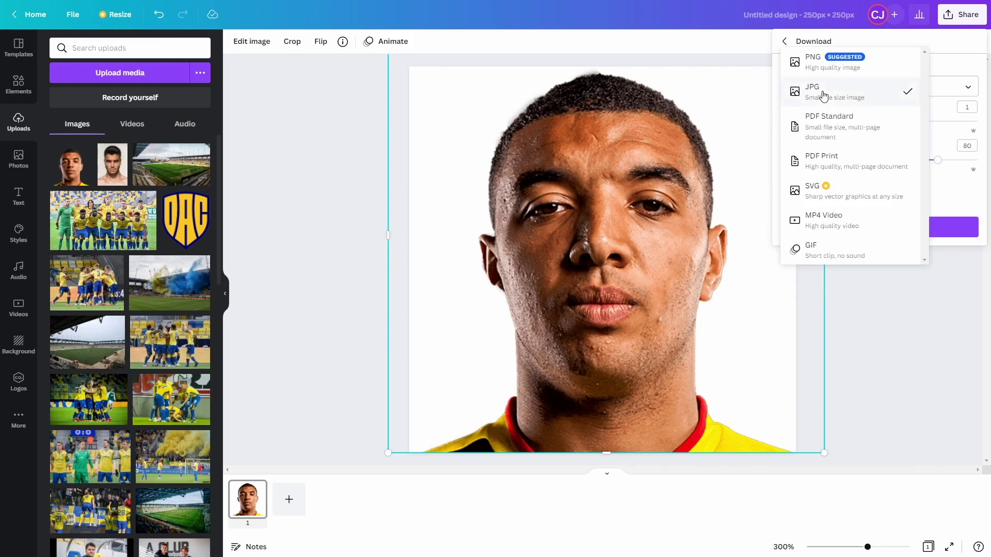
click(815, 62)
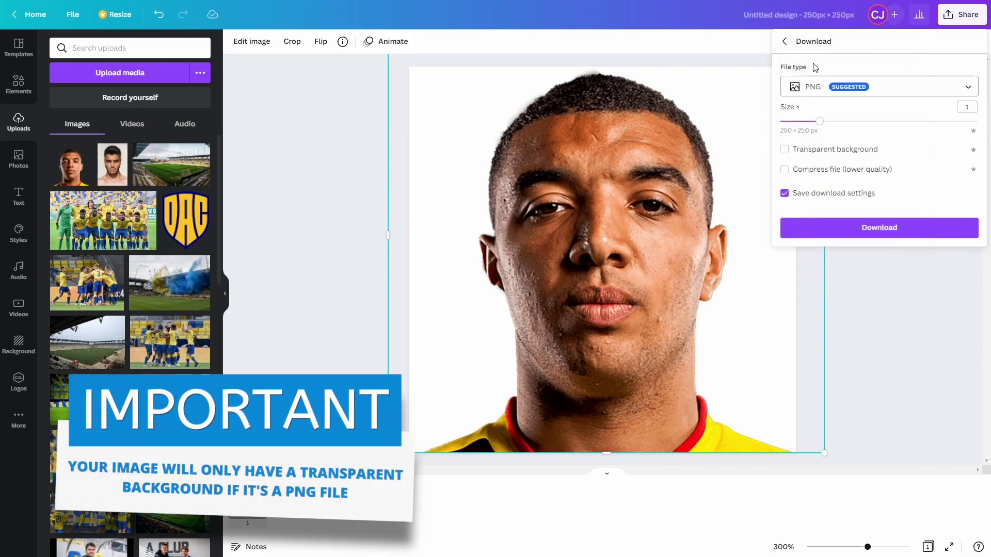
click(784, 149)
click(869, 229)
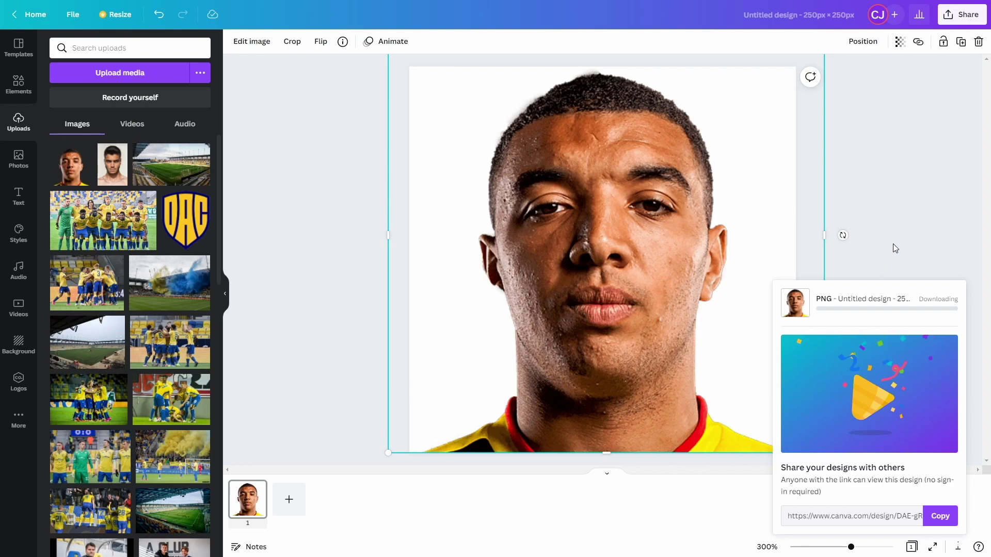
click(380, 256)
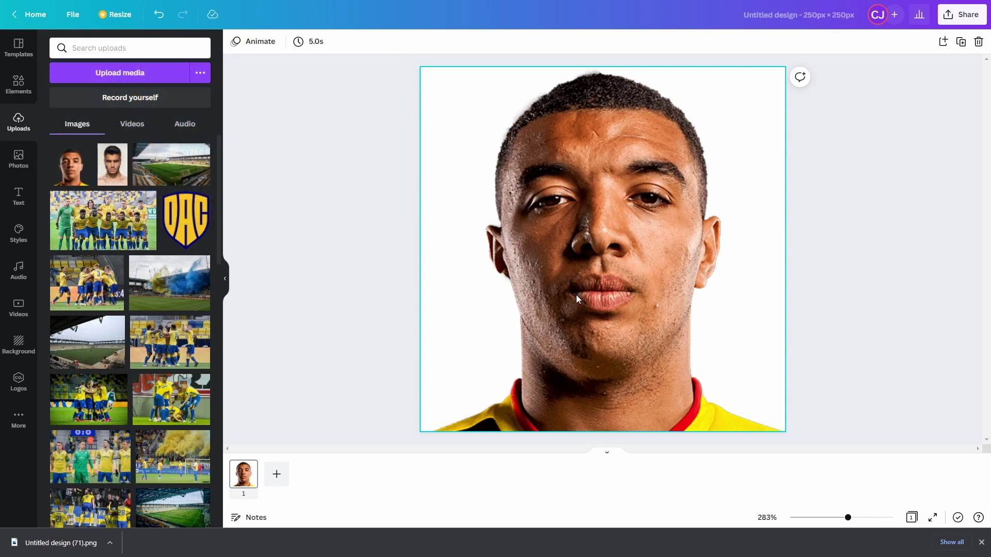
click(576, 295)
Delete the headshot, add the second man's portrait, and enlarge it over the page
click(978, 41)
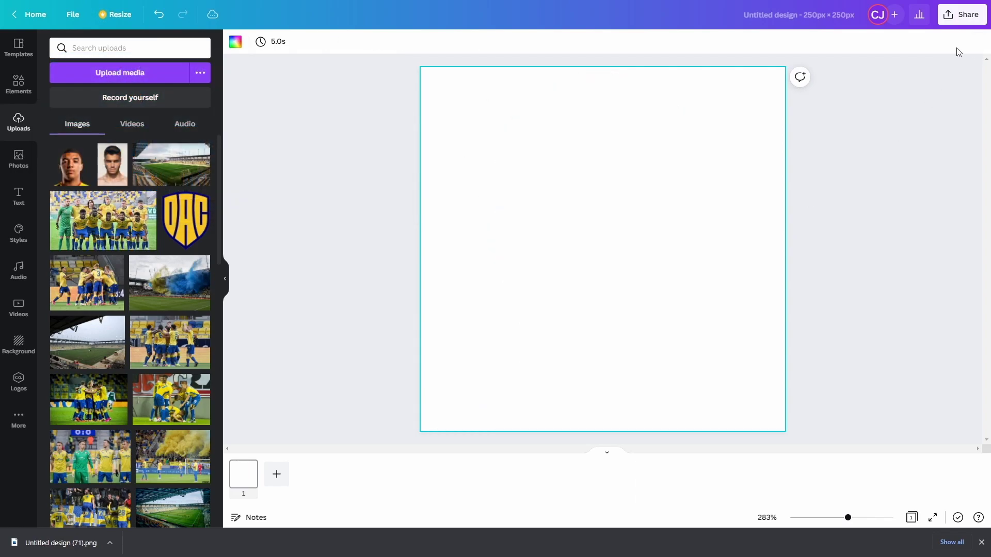
click(107, 173)
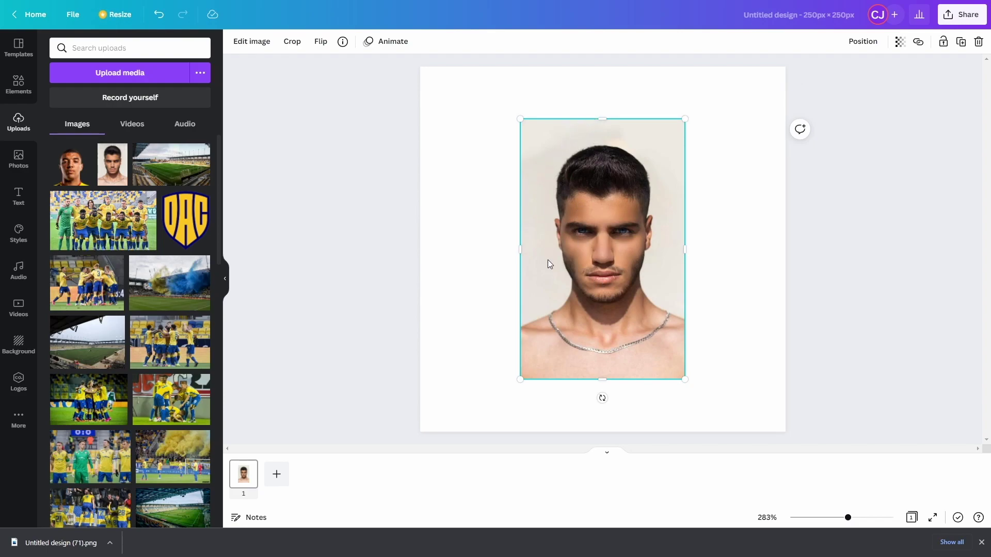
drag(520, 119, 481, 97)
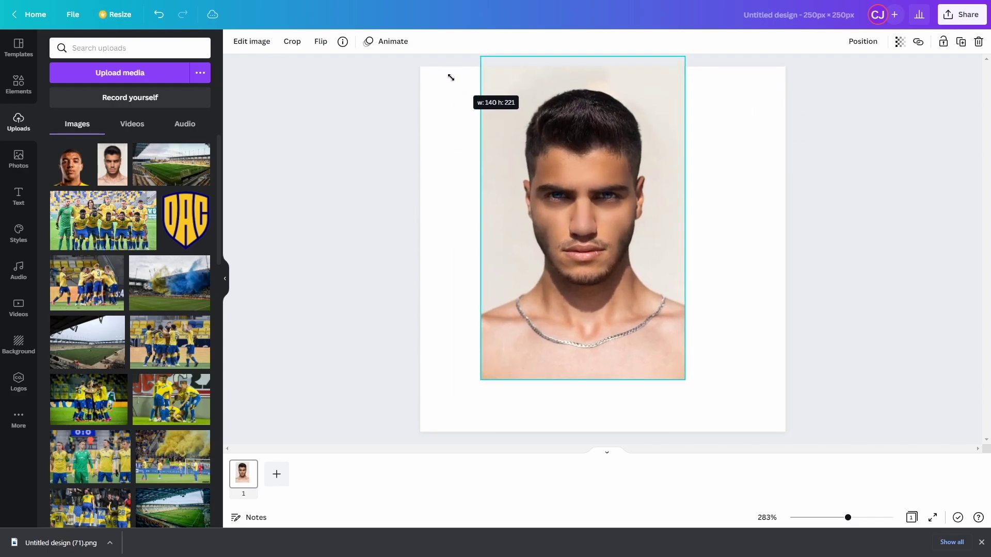
drag(451, 77, 448, 75)
drag(683, 380, 832, 507)
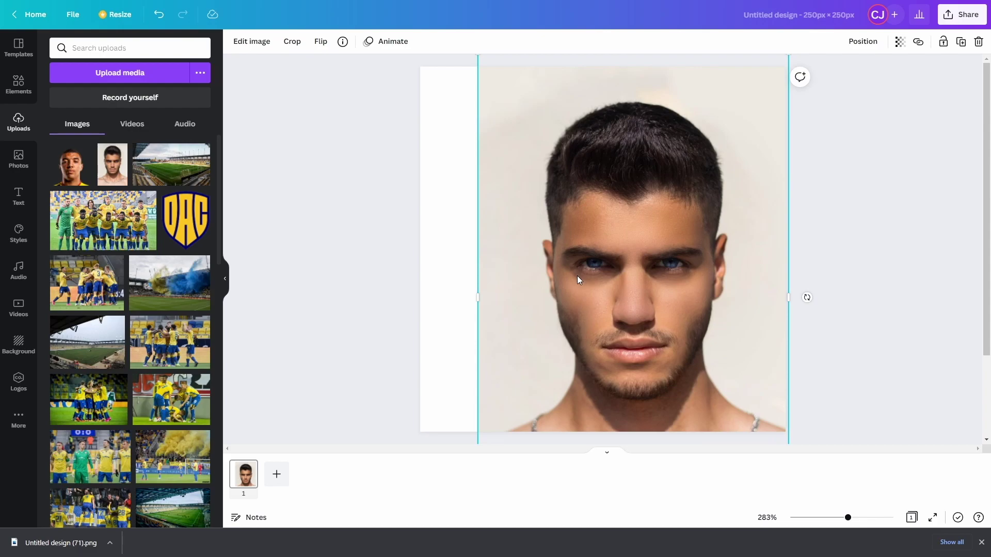
drag(576, 279, 552, 270)
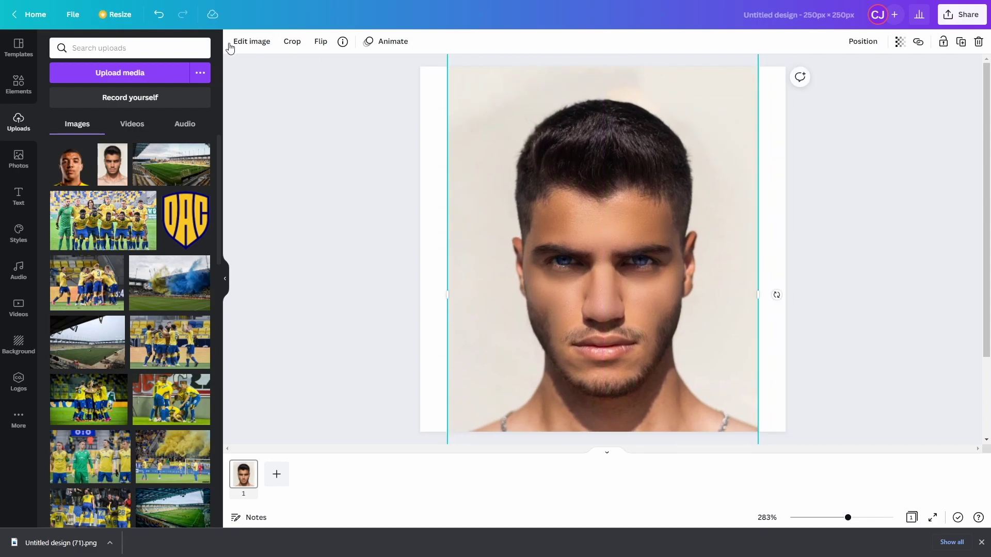
Remove the portrait's background with BG Remover and keep the result
click(251, 42)
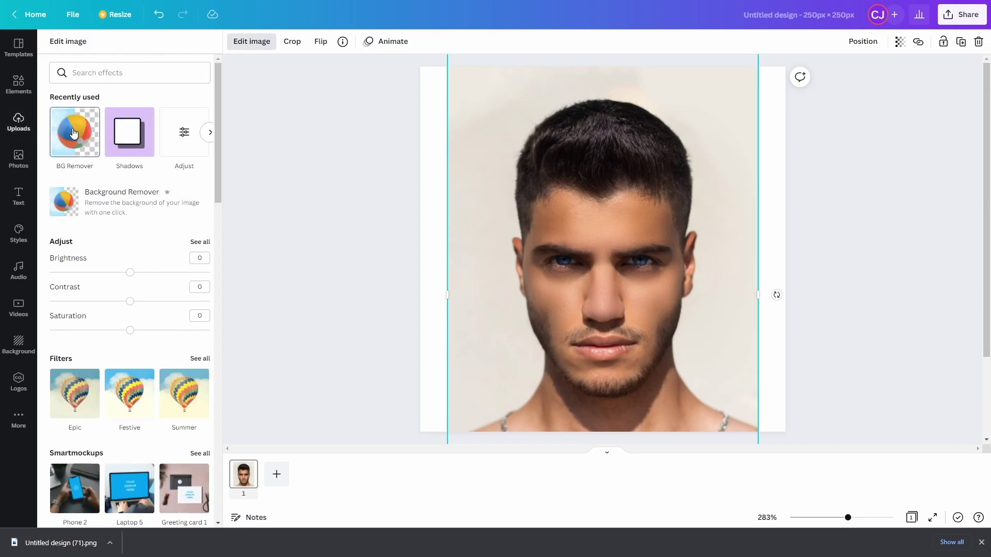
click(72, 147)
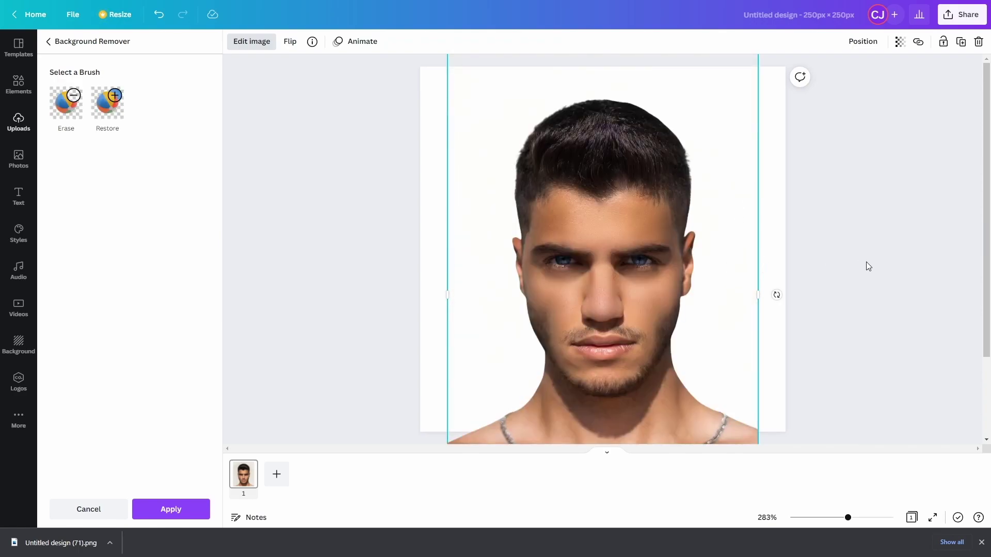
click(866, 266)
Crop the neck off the second face, then enlarge and centre it to fill the page
drag(696, 233, 658, 158)
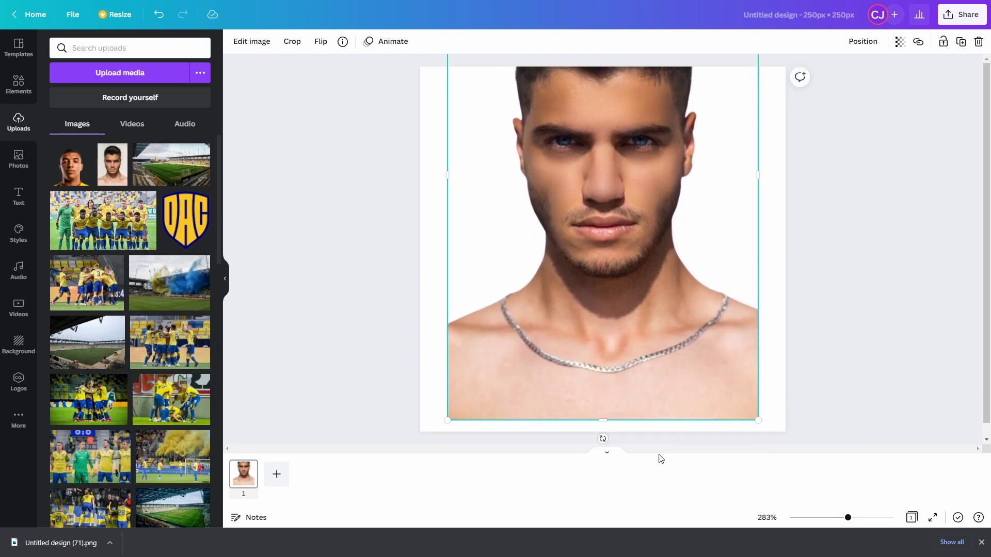
drag(602, 420, 733, 287)
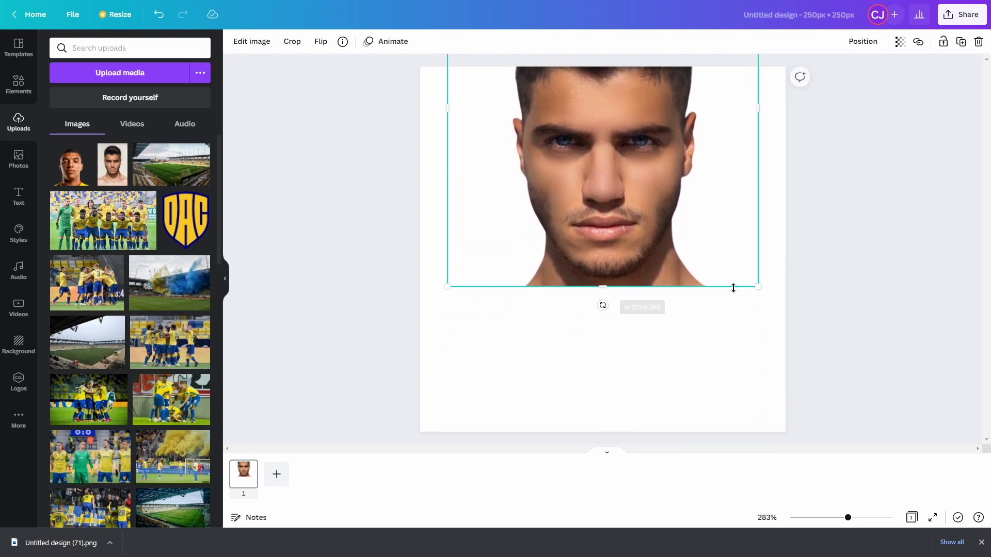
drag(670, 242, 672, 385)
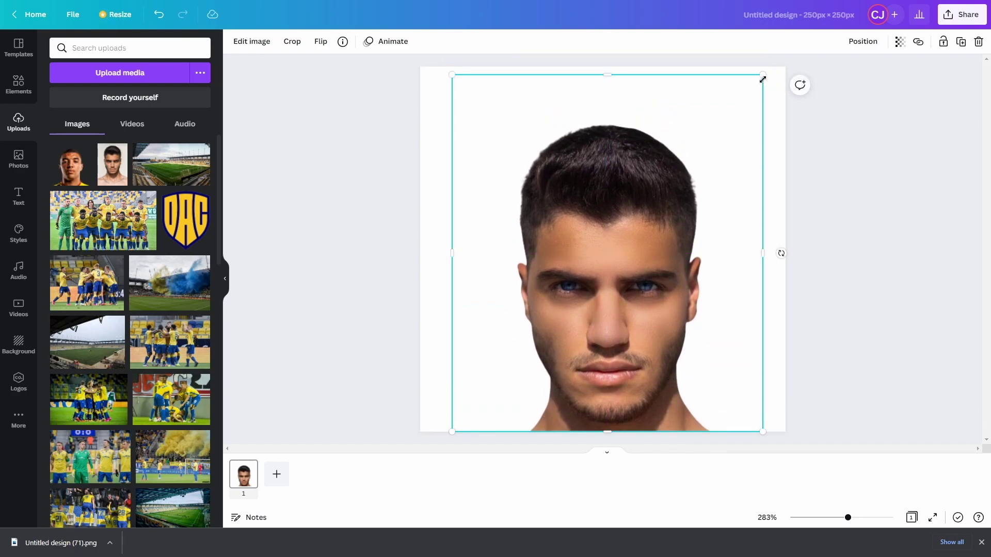
mouse_move(762, 78)
mouse_down()
mouse_move(779, 62)
mouse_move(765, 73)
mouse_up()
drag(614, 72, 607, 115)
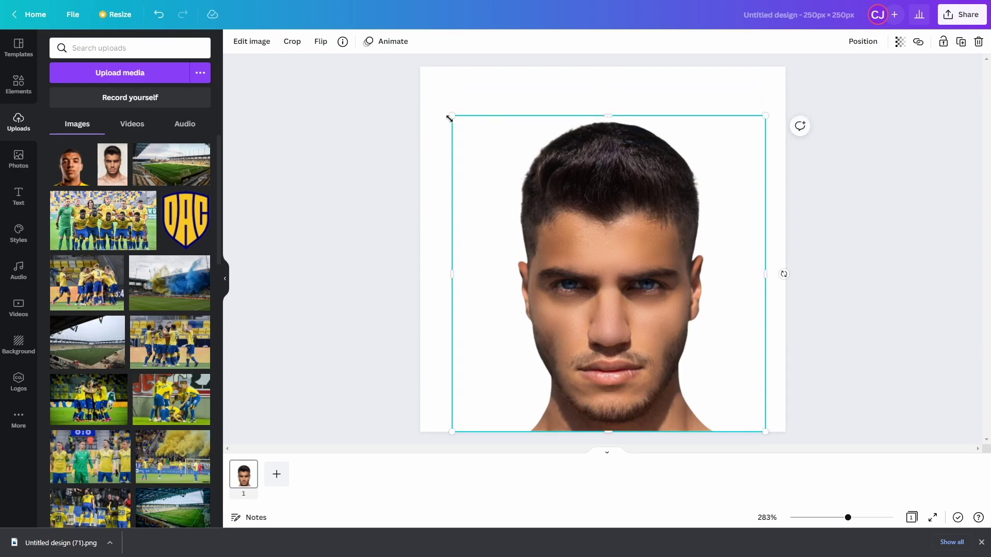
drag(449, 118, 399, 62)
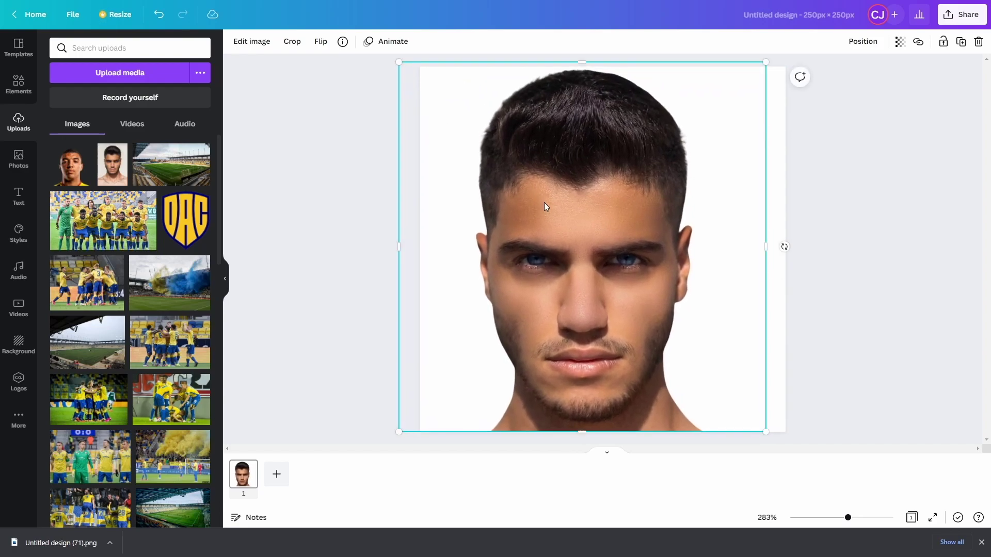
drag(543, 203, 552, 203)
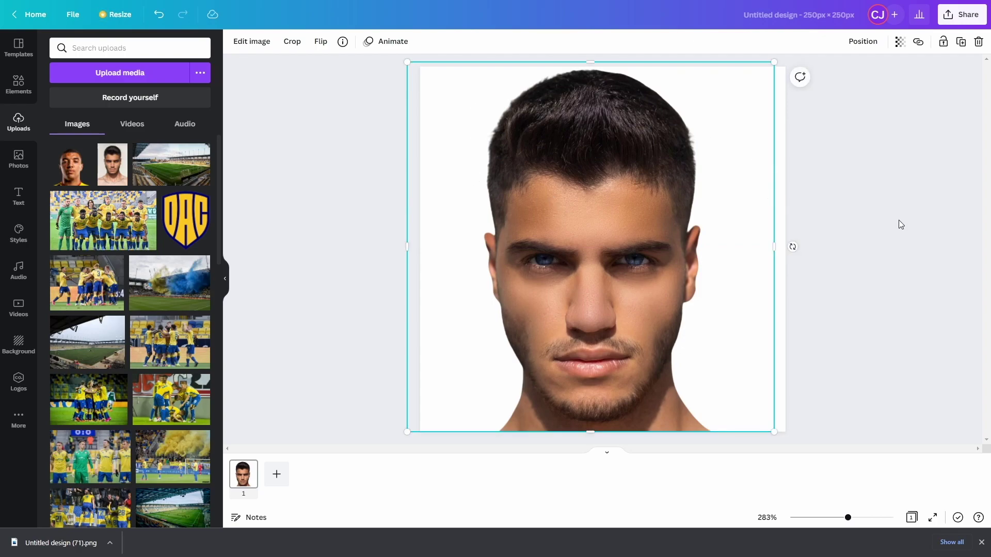
Download the face design as PNG, saved as Untitled design (72)
click(963, 14)
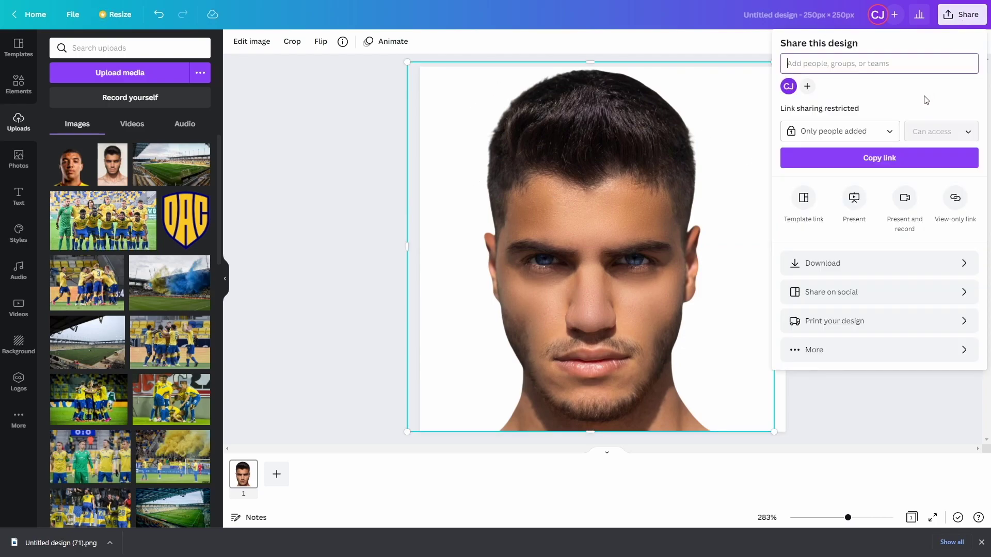
click(836, 271)
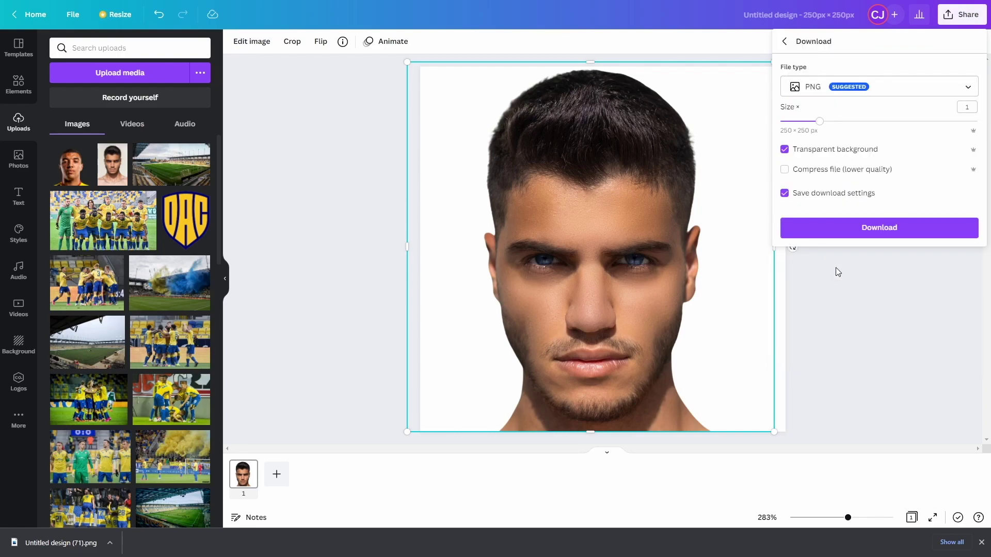
click(808, 90)
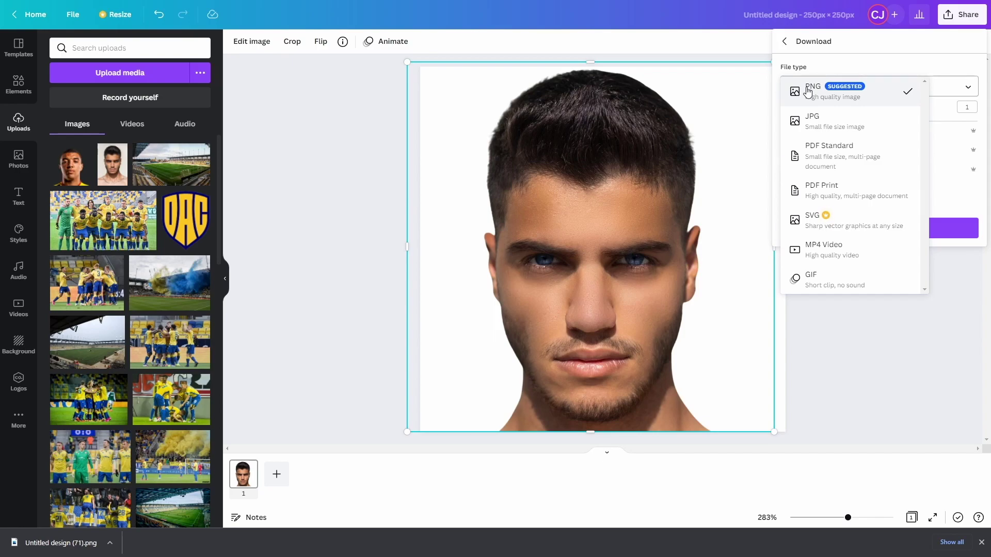
click(807, 91)
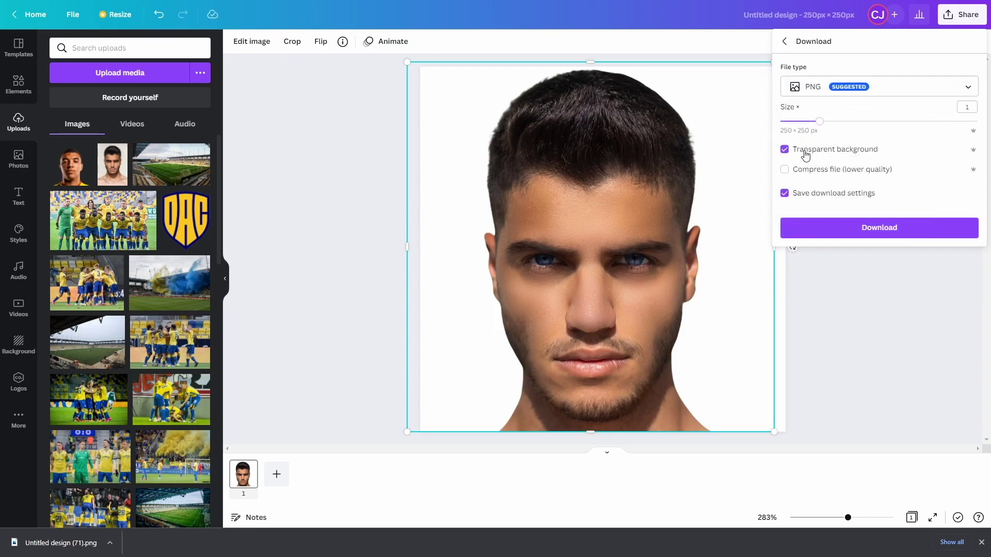
click(865, 226)
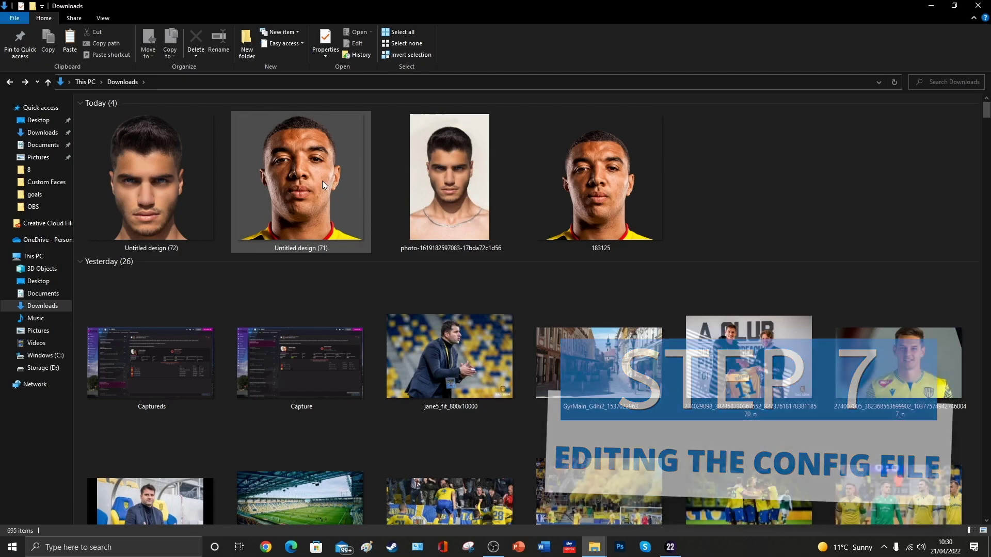
Cut both Untitled design face images from Downloads
click(186, 182)
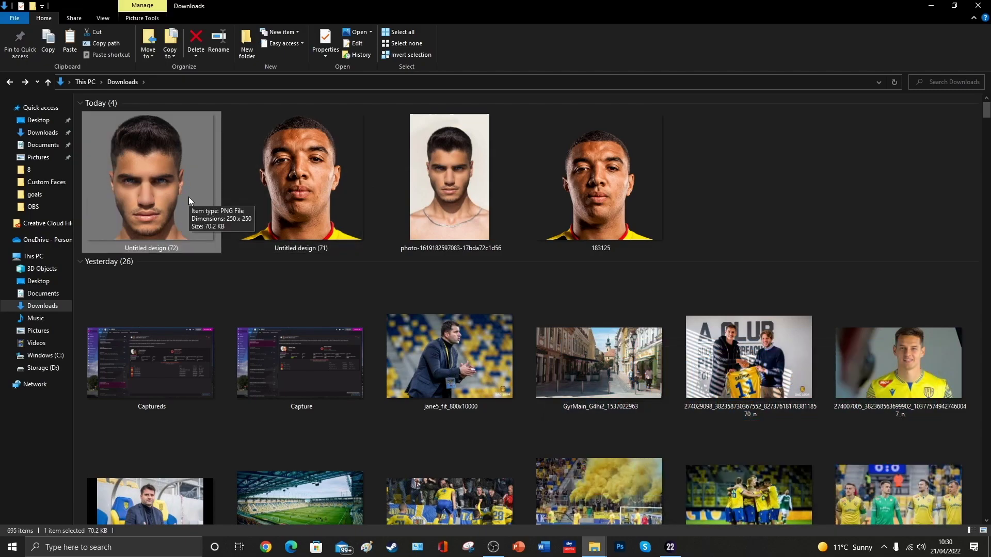
drag(378, 250, 184, 175)
right_click(184, 175)
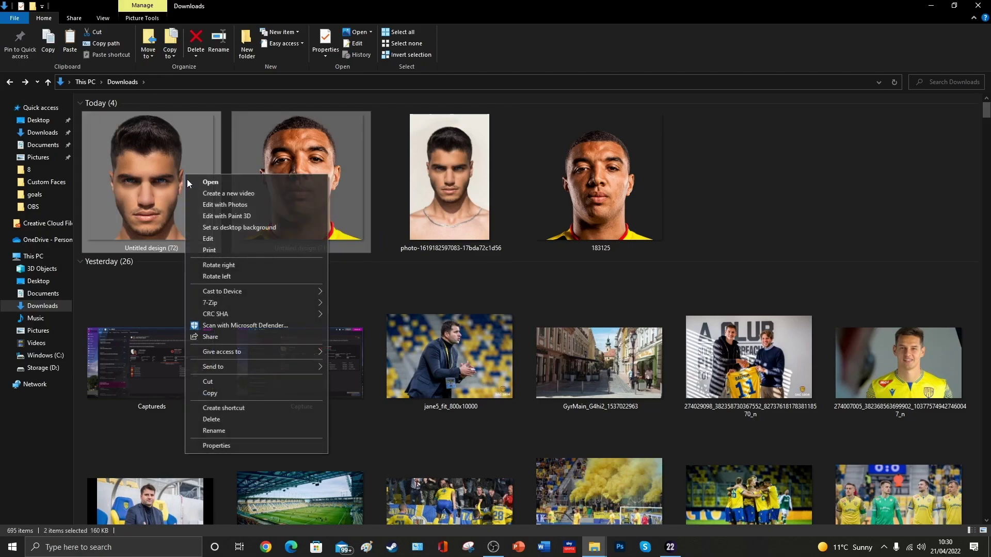
click(212, 382)
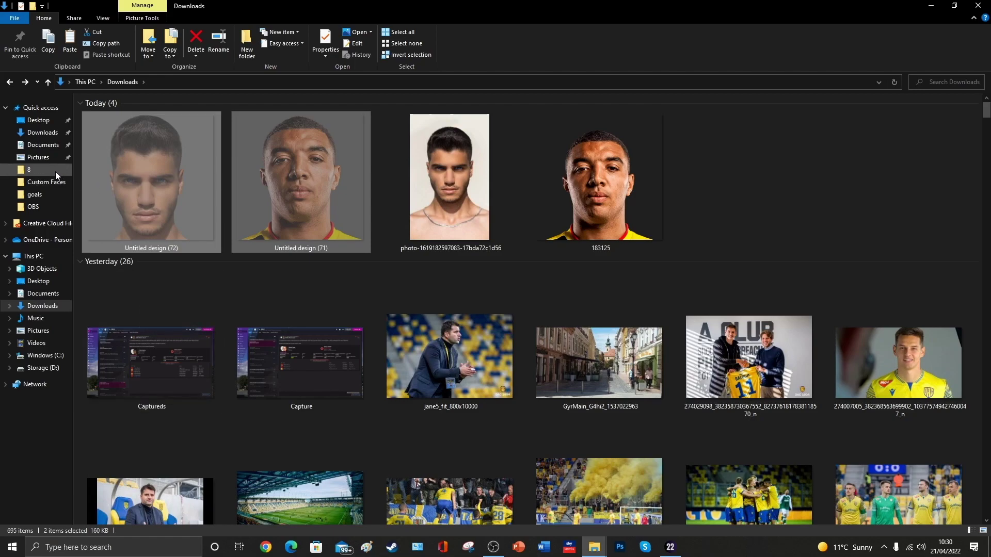
Go to Documents > Sports Interactive > Football Manager 2022 > graphics > faces and select New folder
click(43, 144)
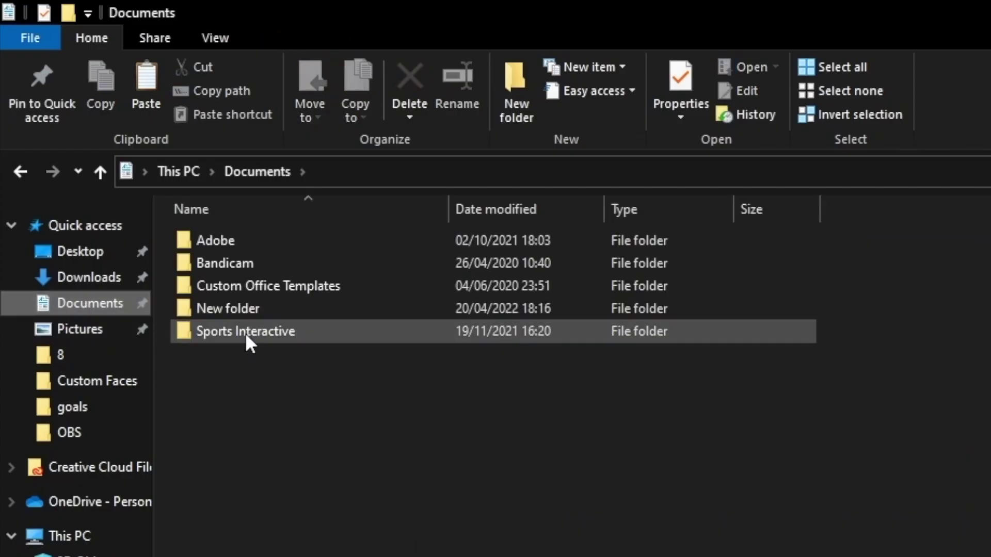
double_click(246, 333)
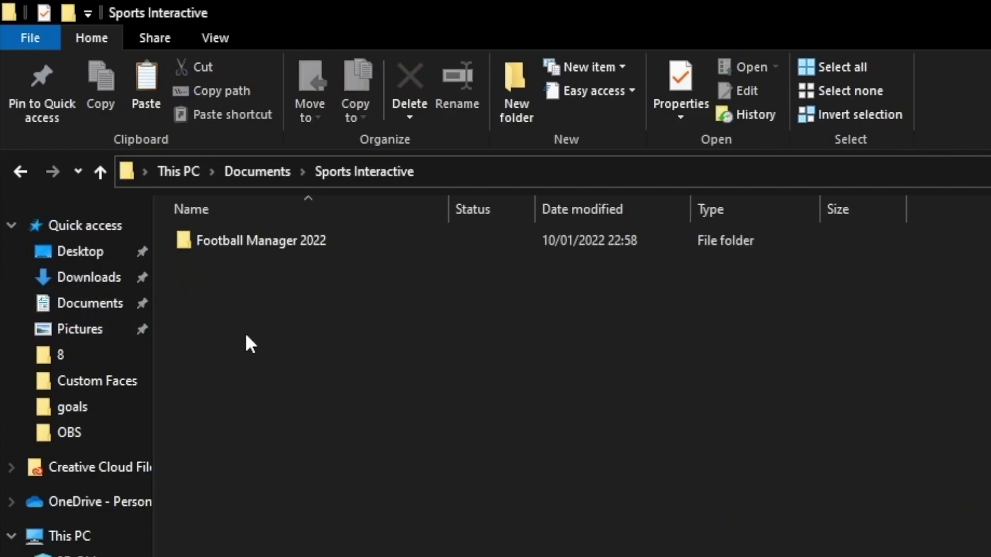
double_click(235, 233)
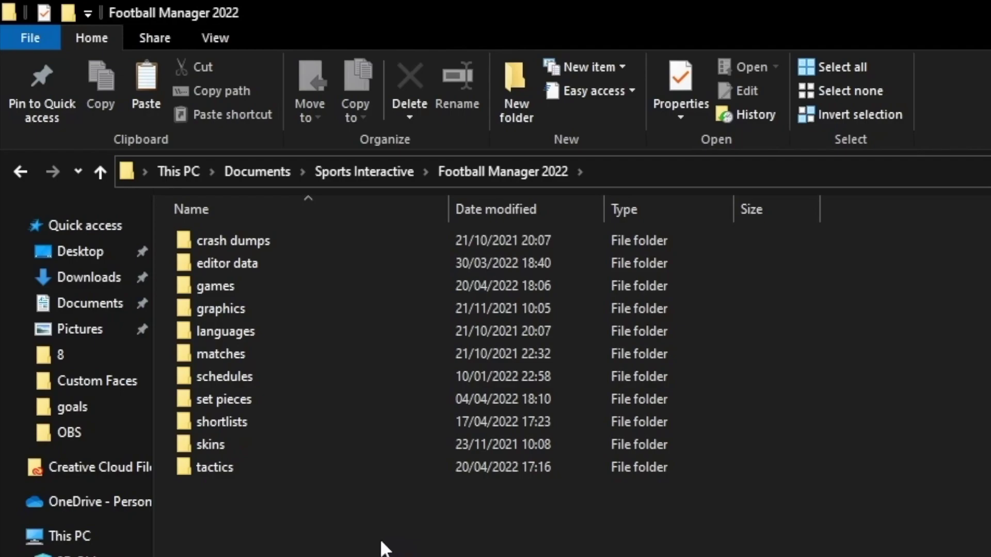
double_click(241, 309)
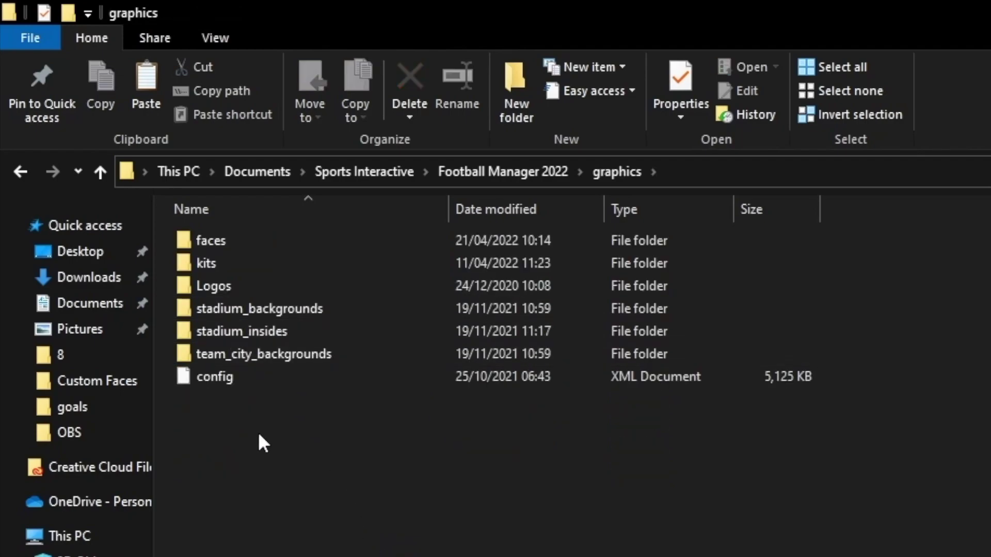
double_click(234, 238)
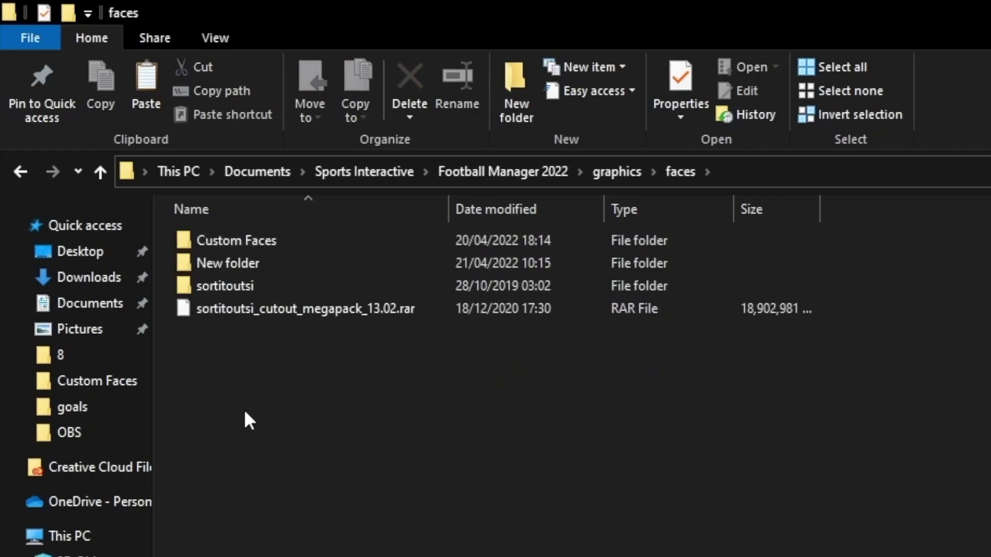
click(225, 261)
Paste the two face images into New folder > sortitoutsi > faces
double_click(224, 260)
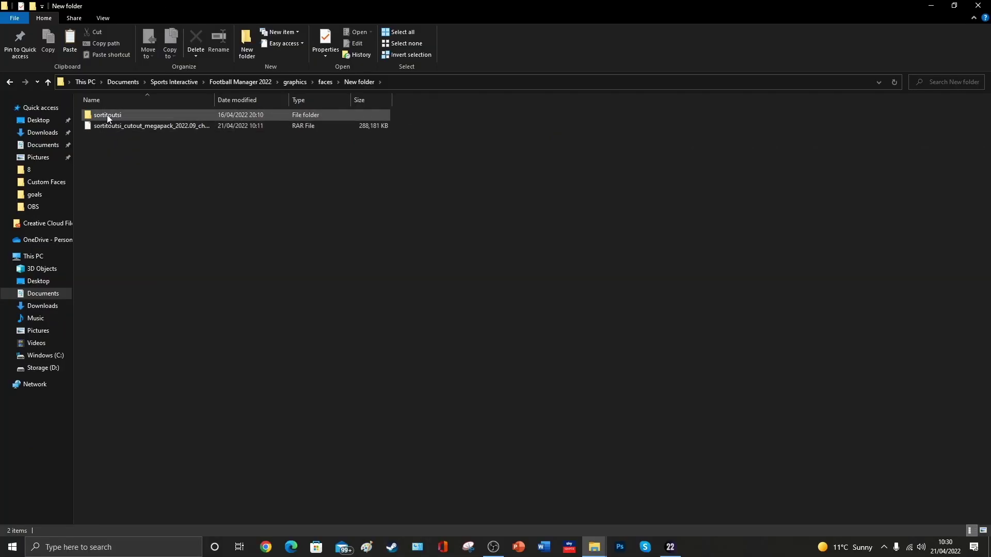
double_click(107, 115)
double_click(113, 117)
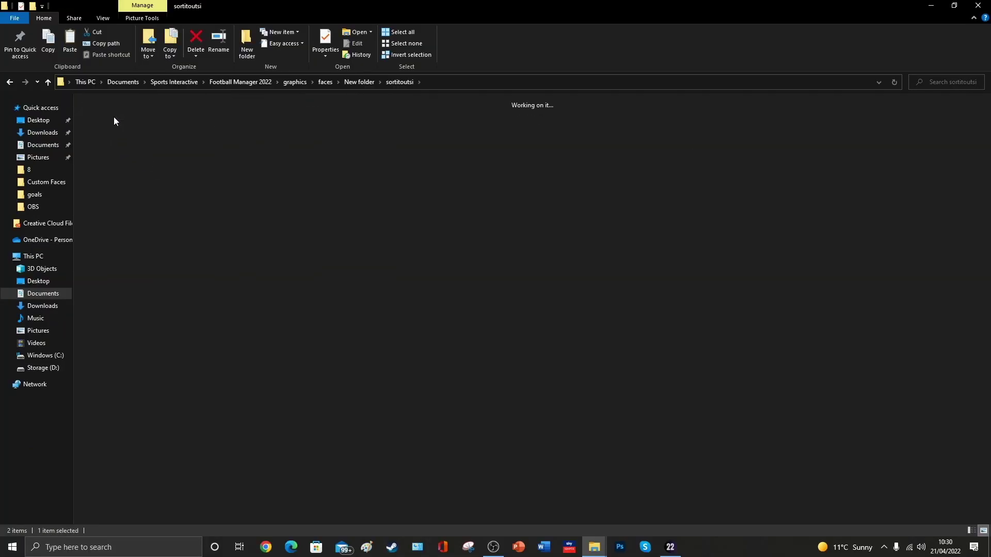
scroll(986, 134, down, 1)
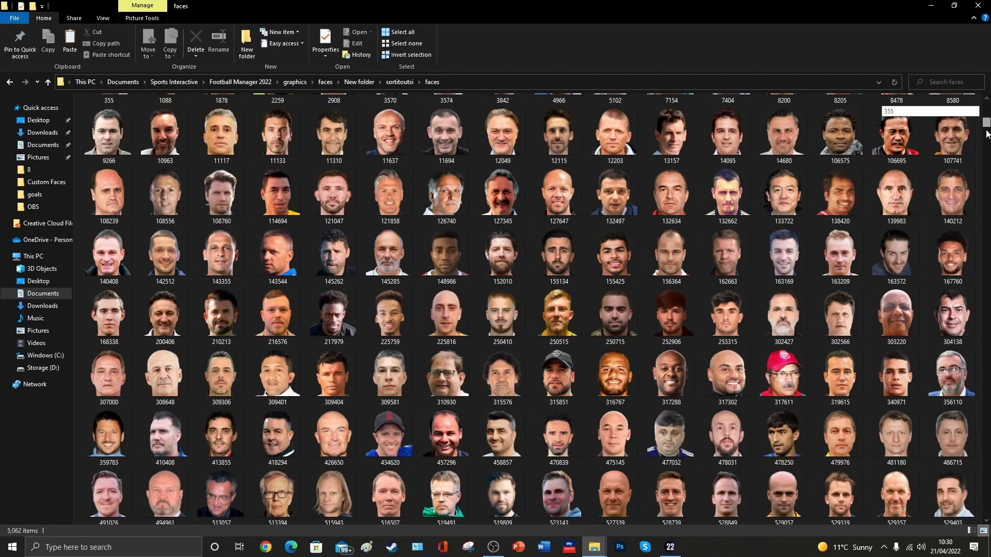
drag(986, 134, 739, 497)
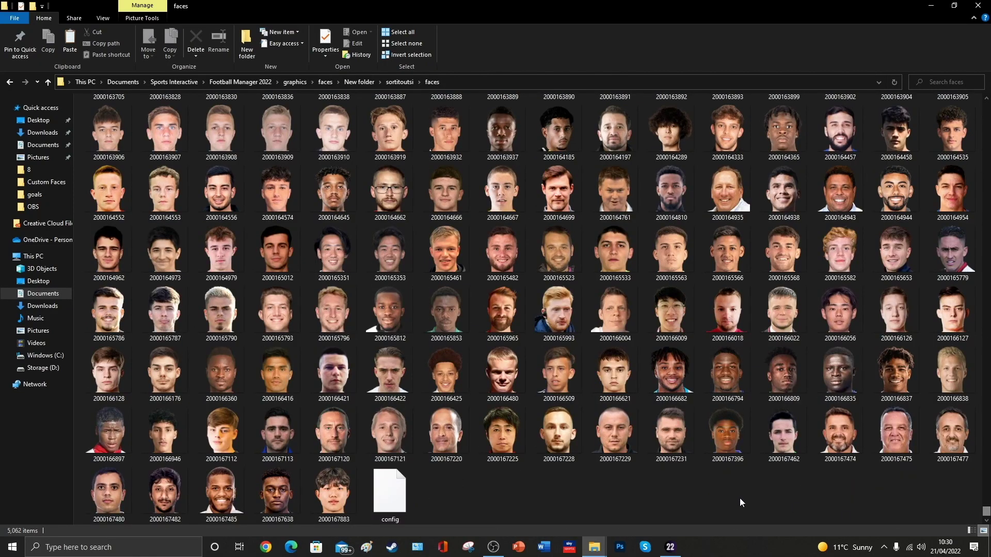
right_click(451, 490)
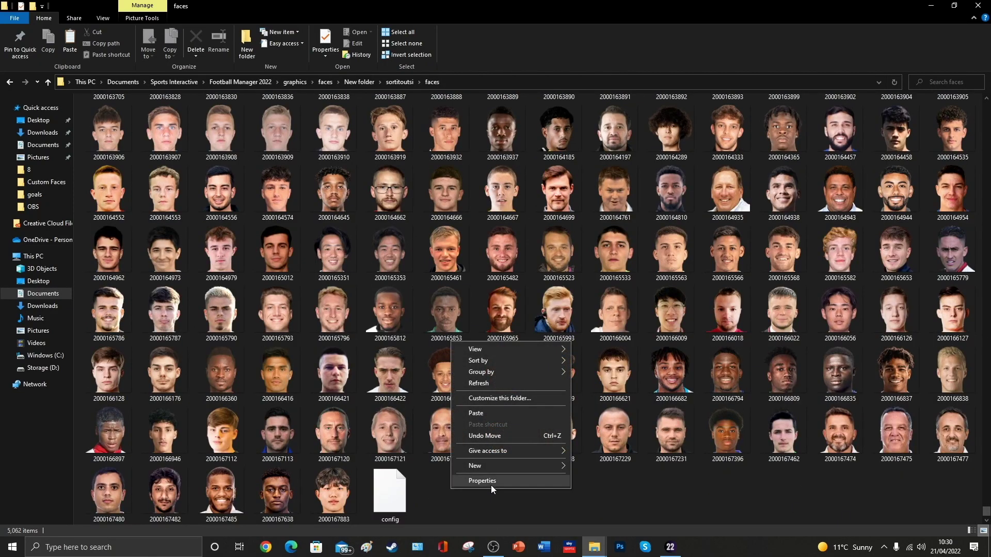
click(474, 412)
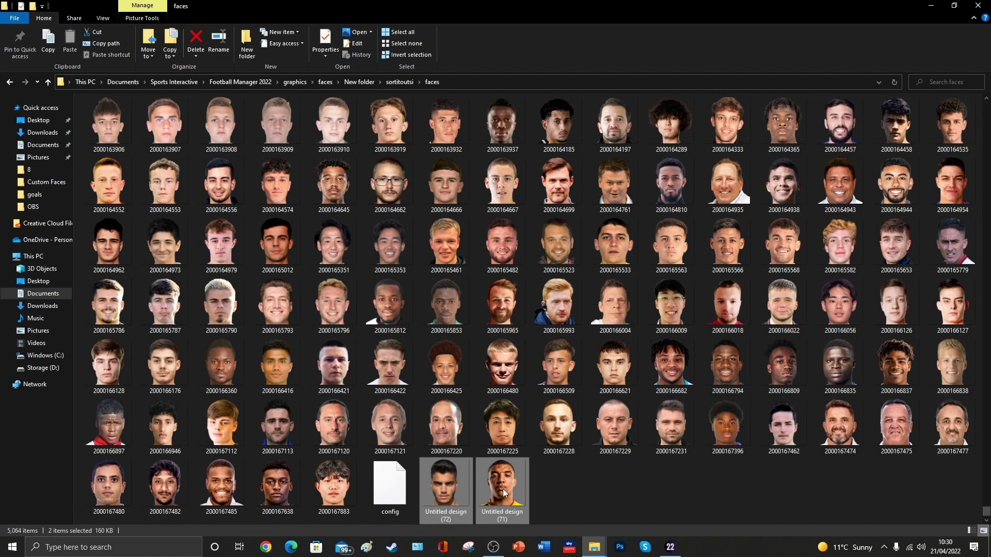
Rename the images 'deeney' and 'newgen face'
click(500, 512)
text(d)
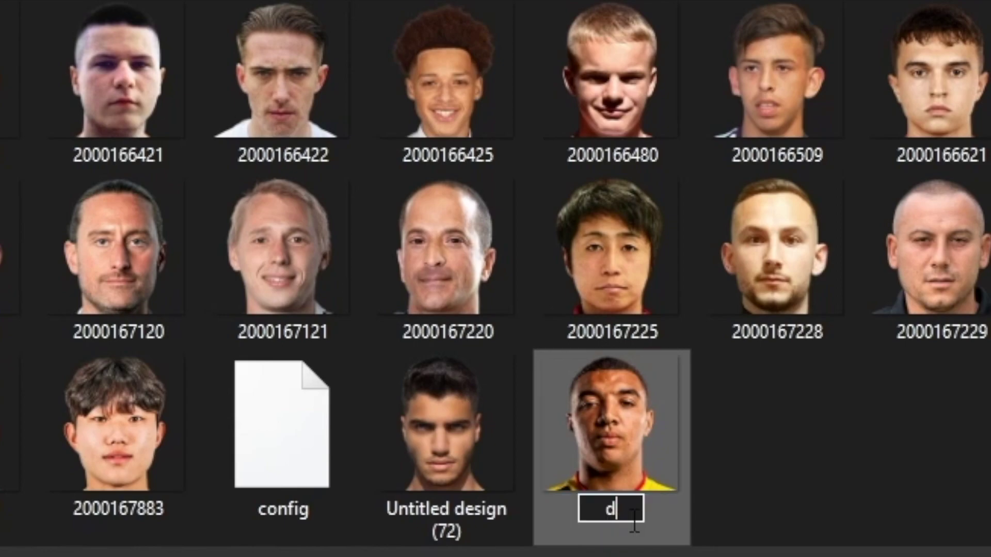
text(eeney)
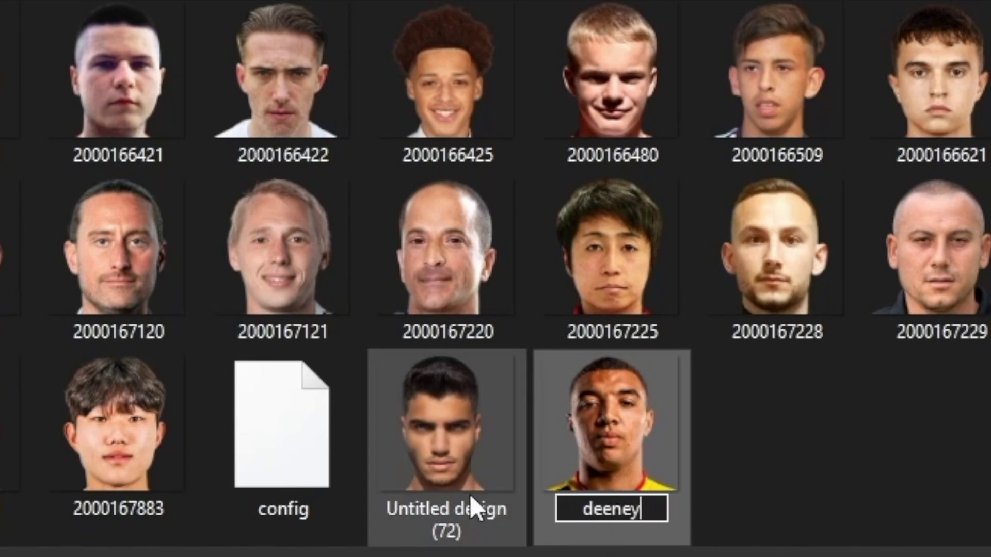
click(441, 503)
click(567, 511)
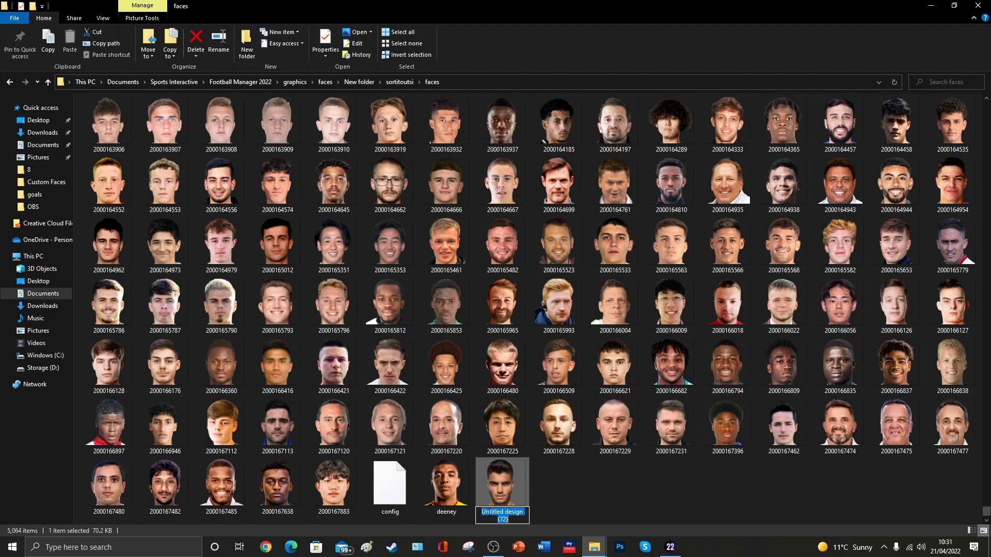
text(newgen face)
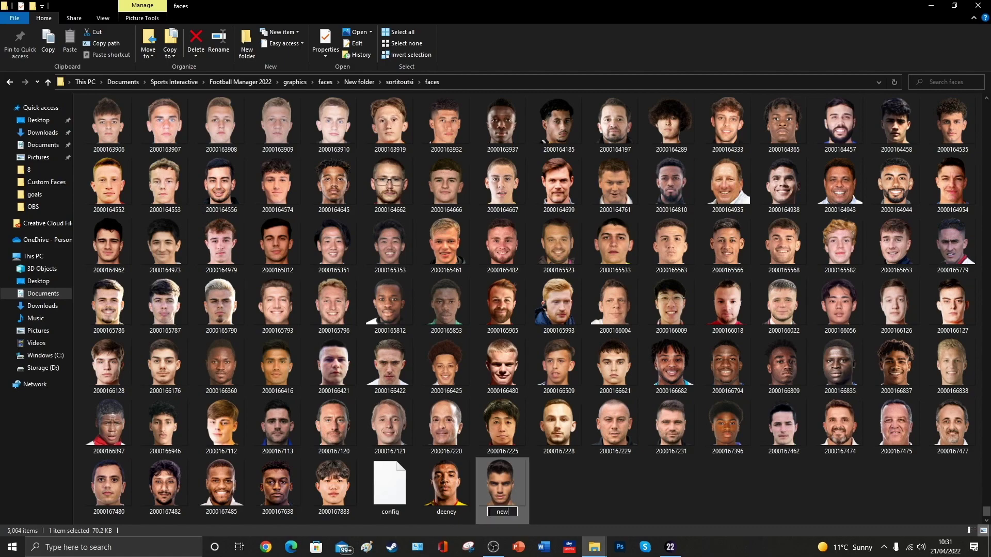
key(Return)
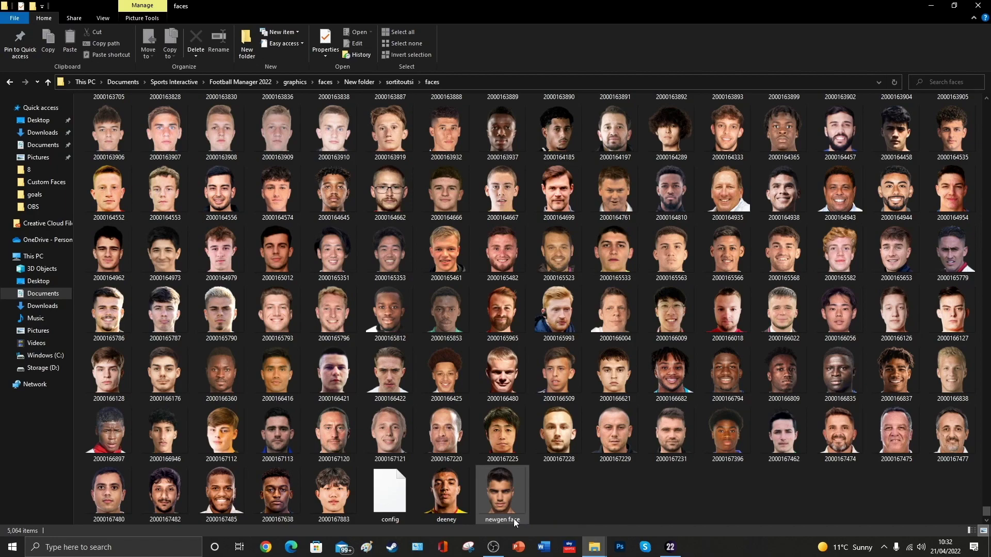
click(583, 484)
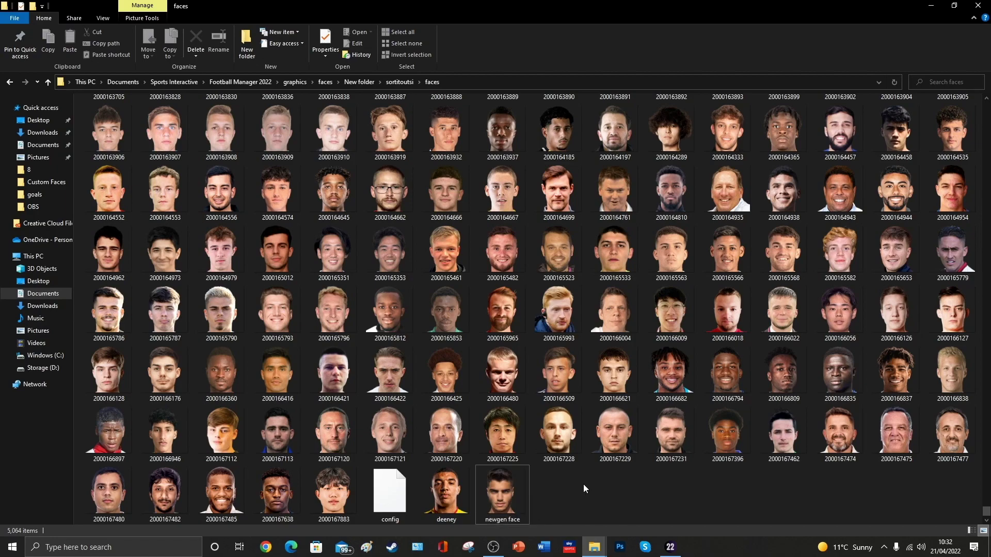
click(669, 546)
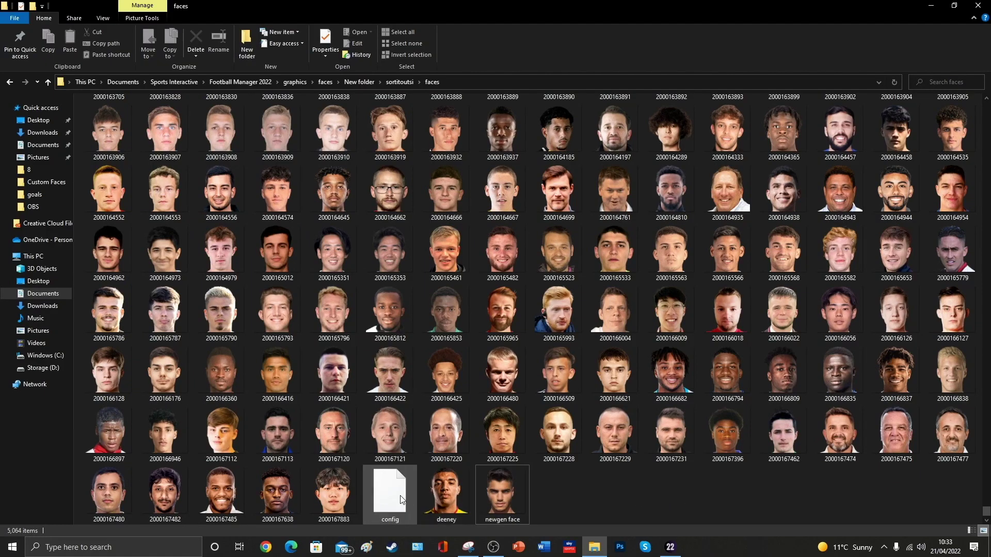
right_click(401, 498)
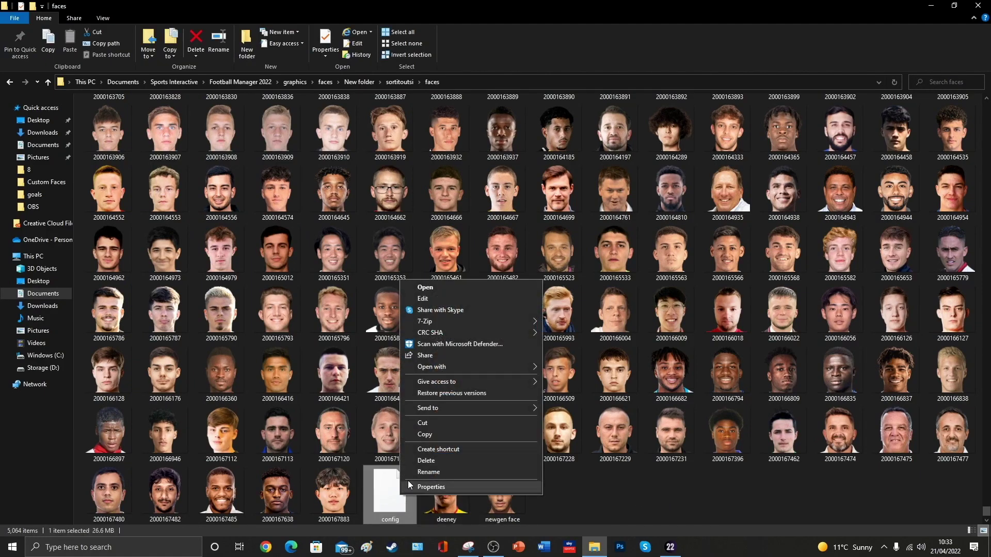
Open the faces config file in Notepad
mouse_move(457, 380)
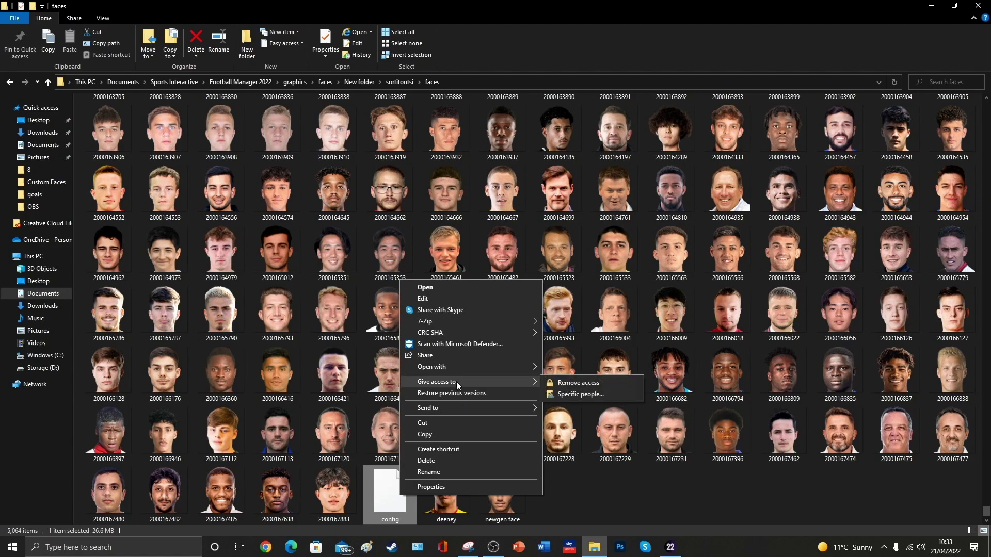
mouse_move(527, 368)
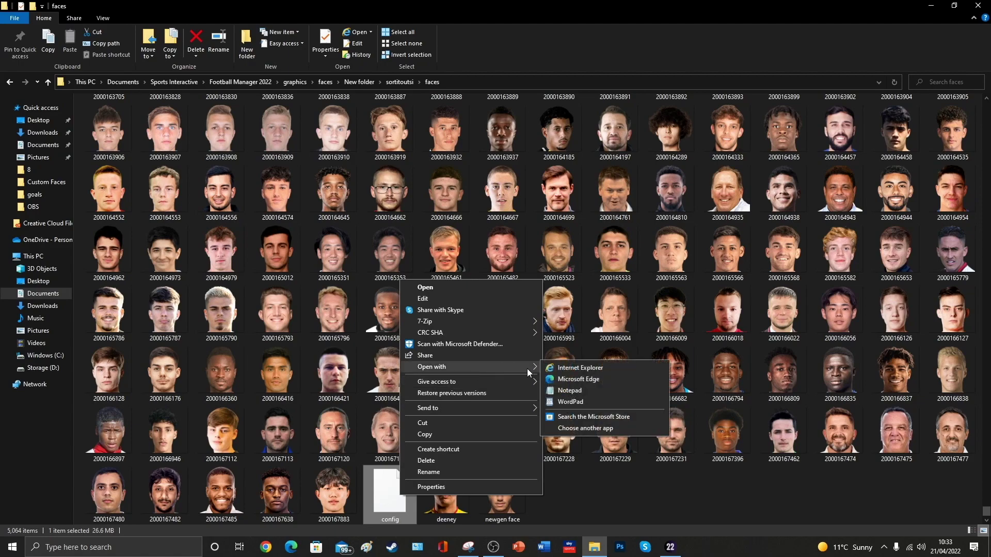
click(576, 391)
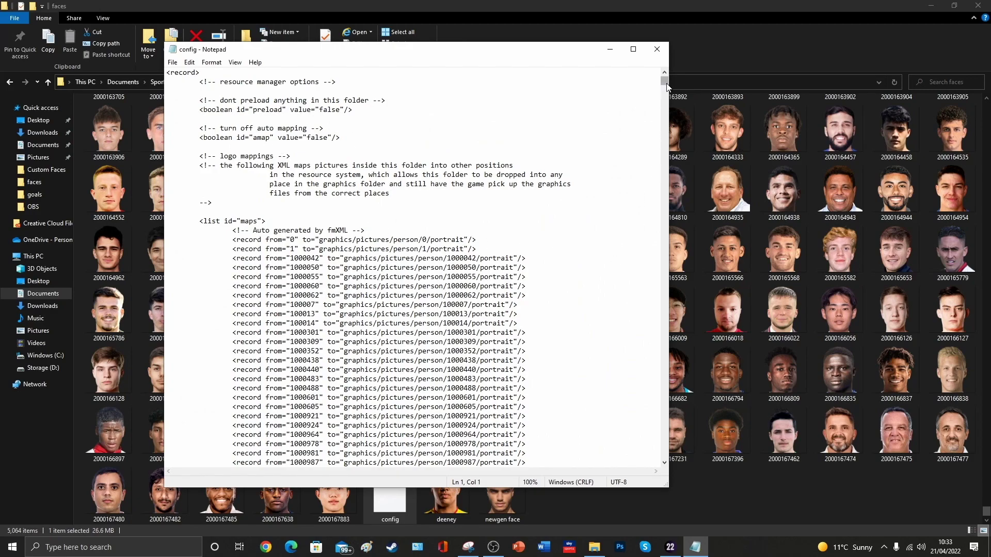
drag(665, 86, 649, 463)
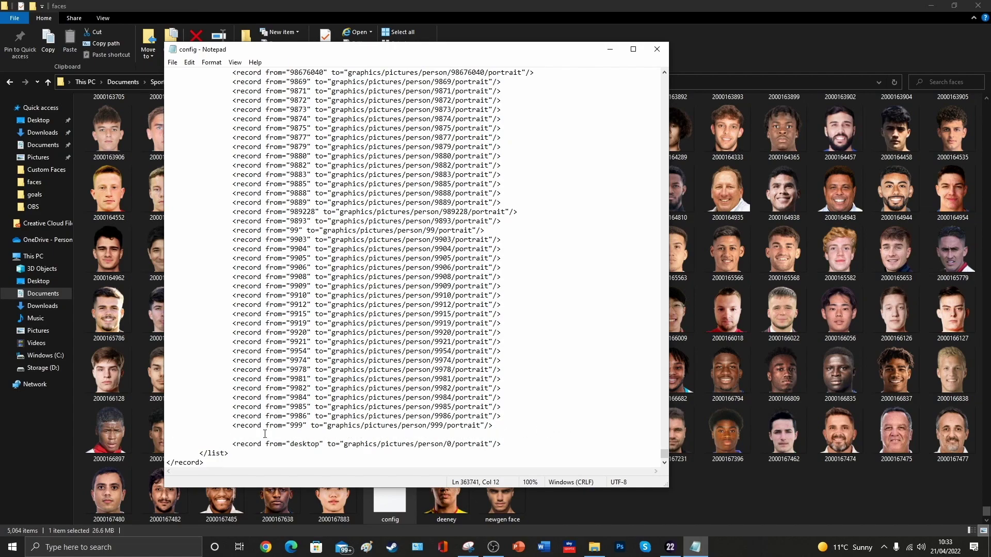
Copy the 9997 record line and insert a blank line after it
drag(503, 435, 238, 434)
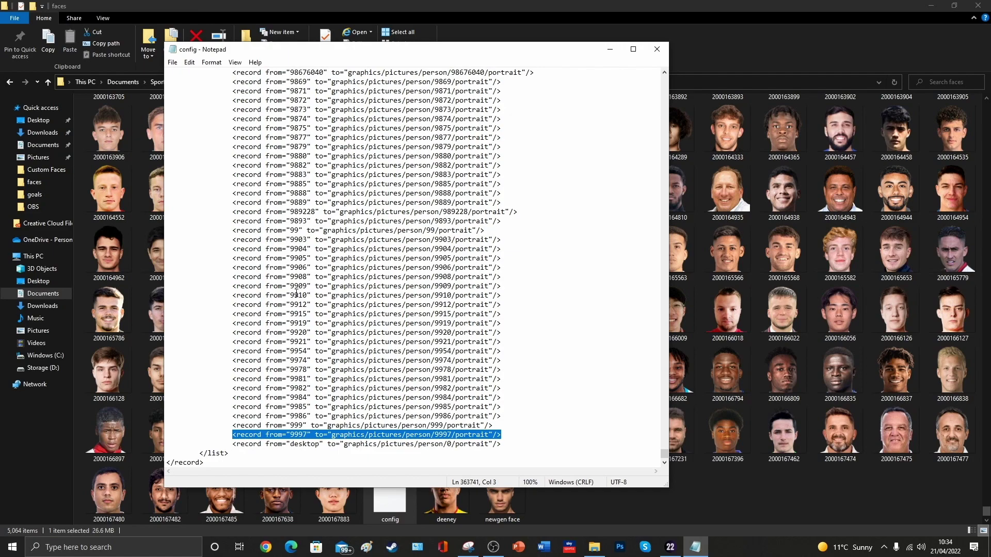
right_click(300, 434)
click(325, 310)
click(504, 434)
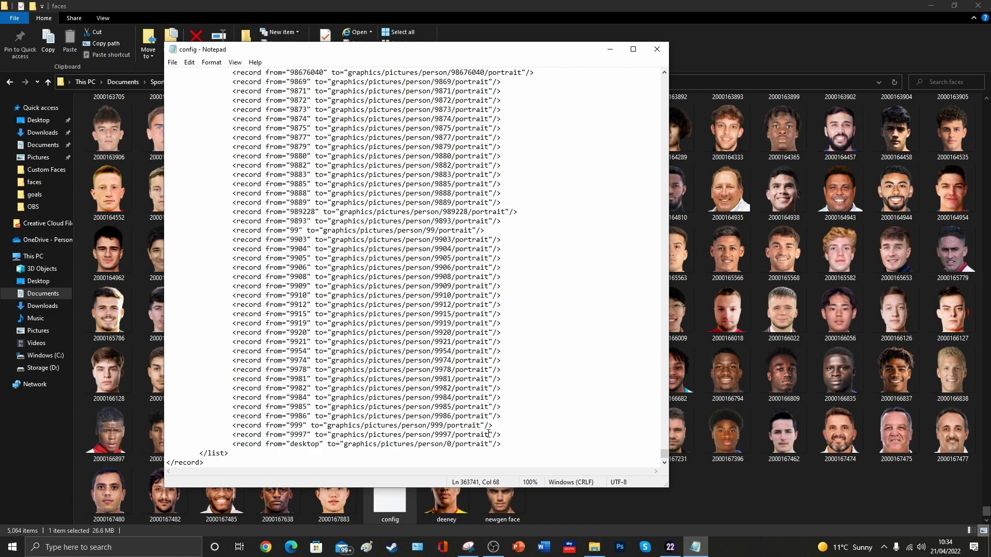
key(Return)
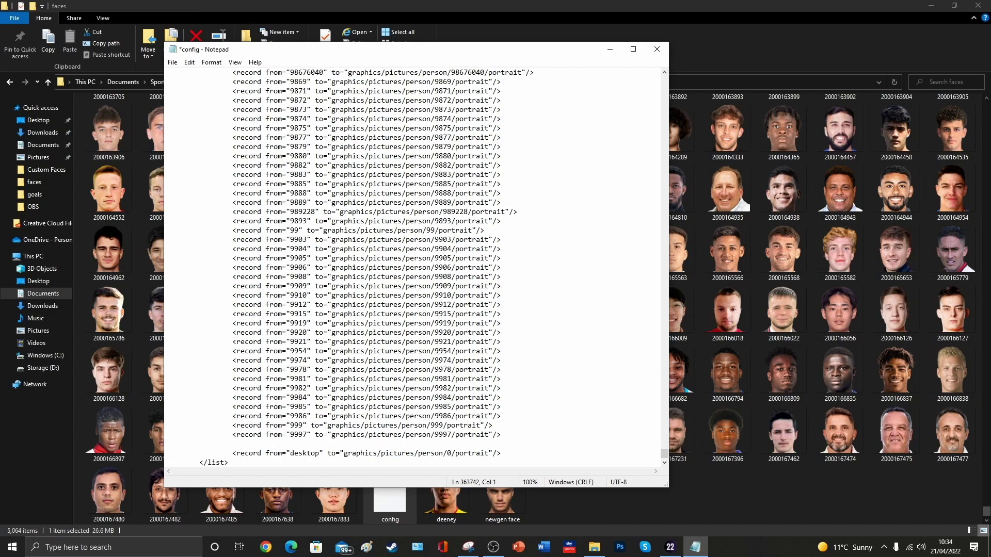
Paste a duplicate of the 9997 record onto the new indented line
key(Tab)
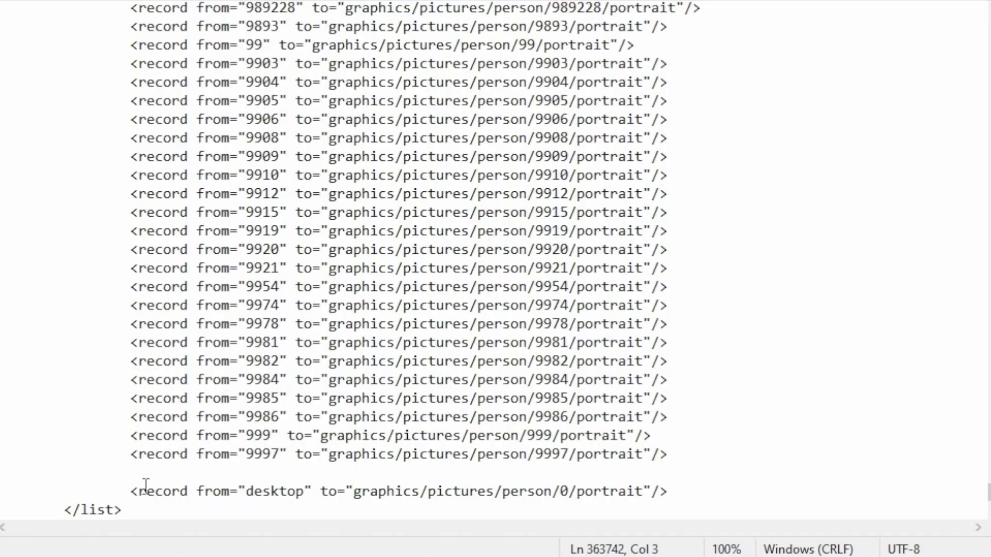
right_click(141, 475)
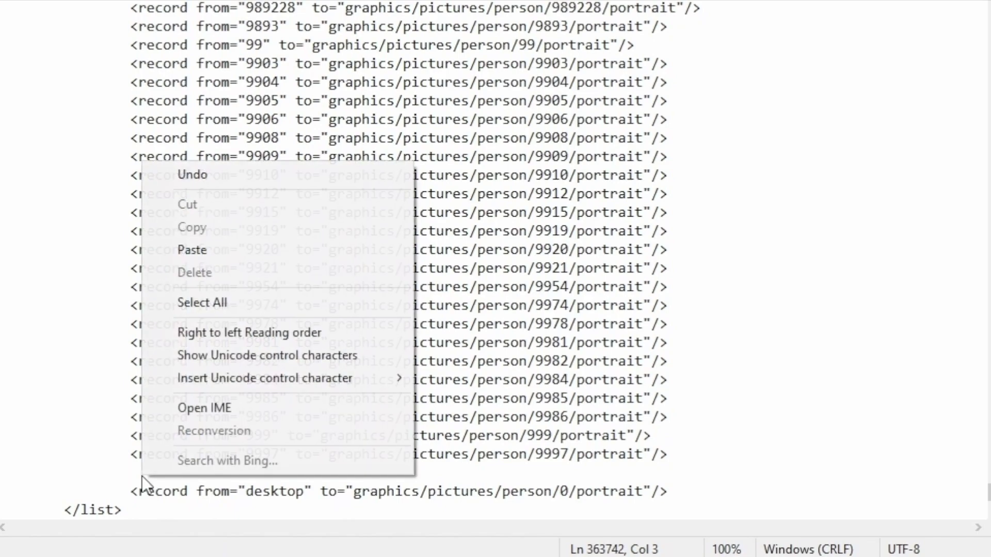
click(194, 250)
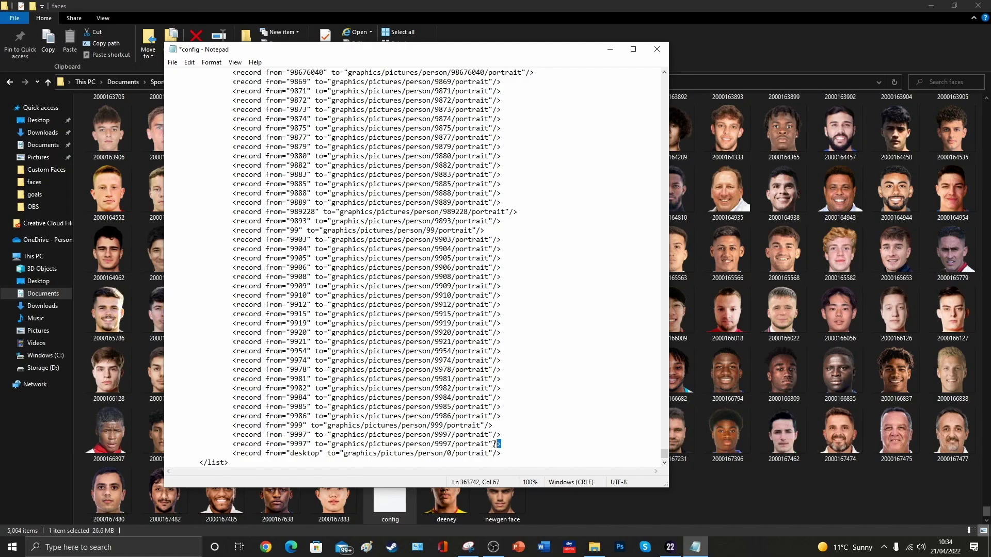
drag(667, 473, 181, 468)
drag(257, 439, 241, 437)
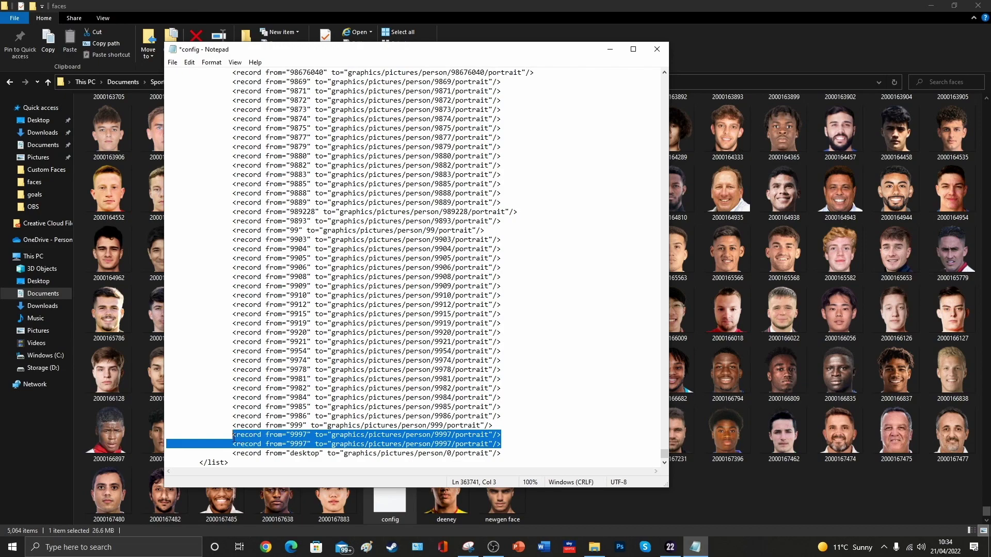
click(307, 444)
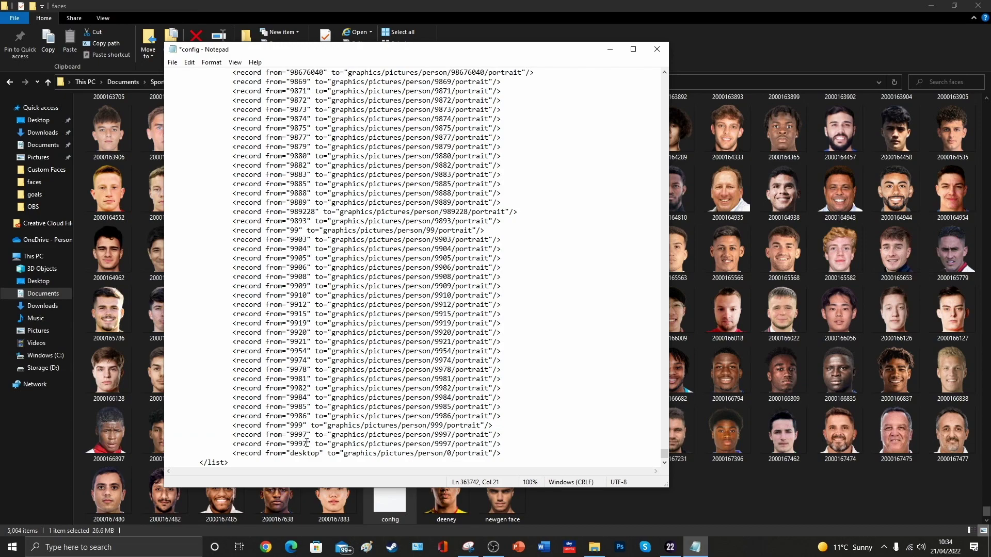
double_click(298, 444)
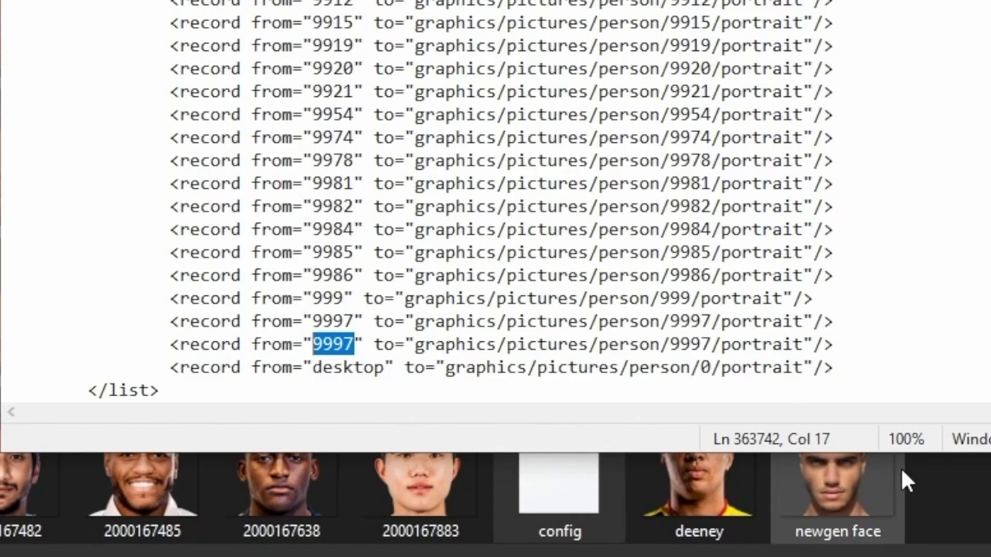
text(new)
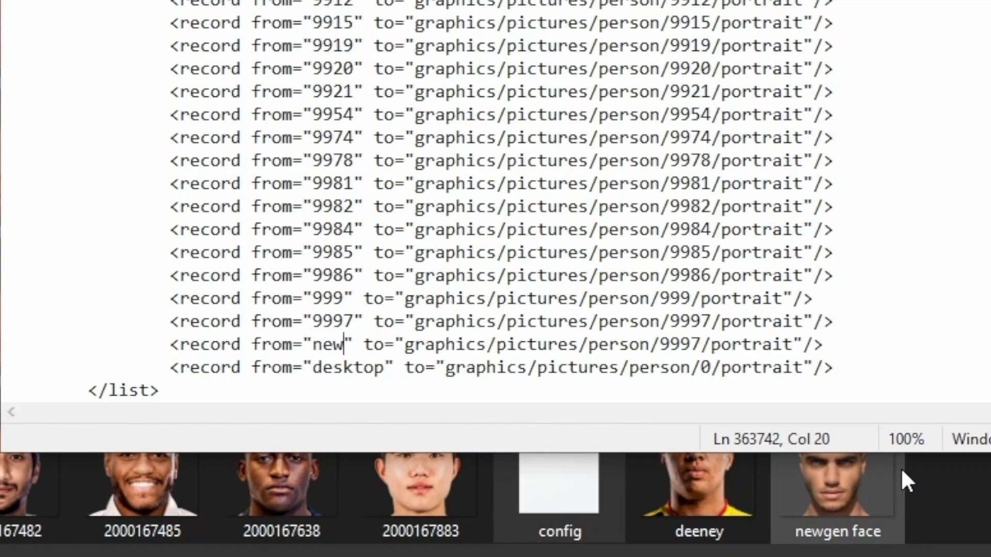
text(gen f)
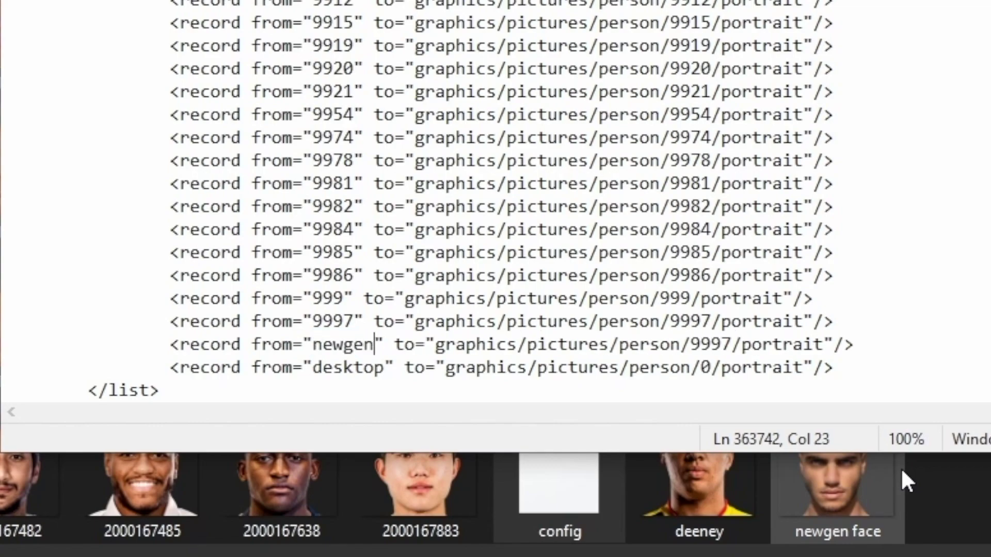
text(ace)
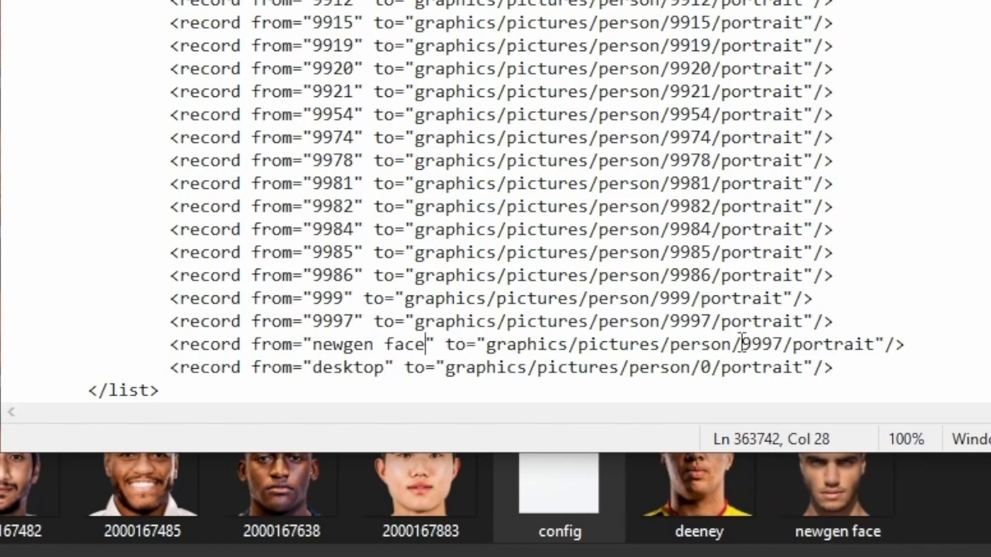
click(741, 343)
drag(741, 343, 783, 343)
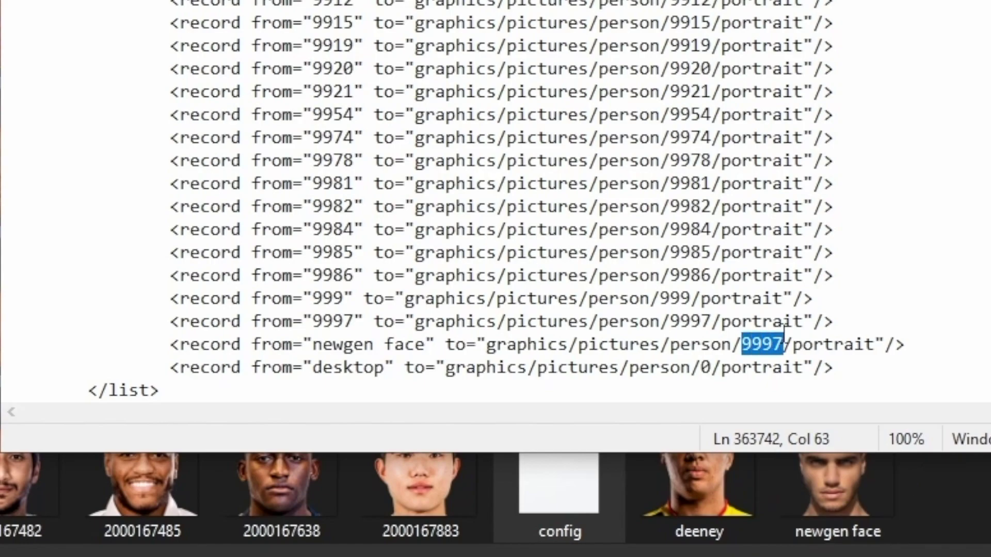
text(2)
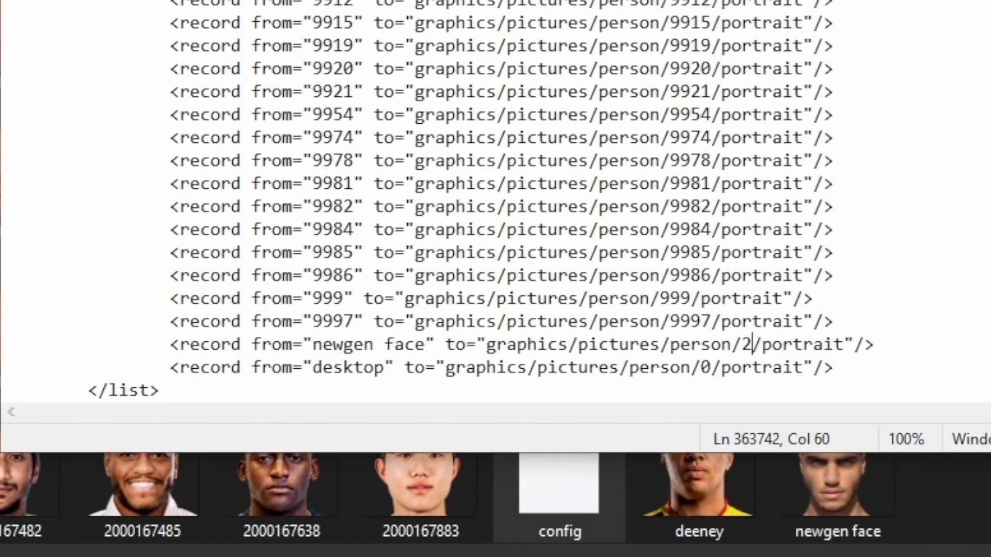
text(00)
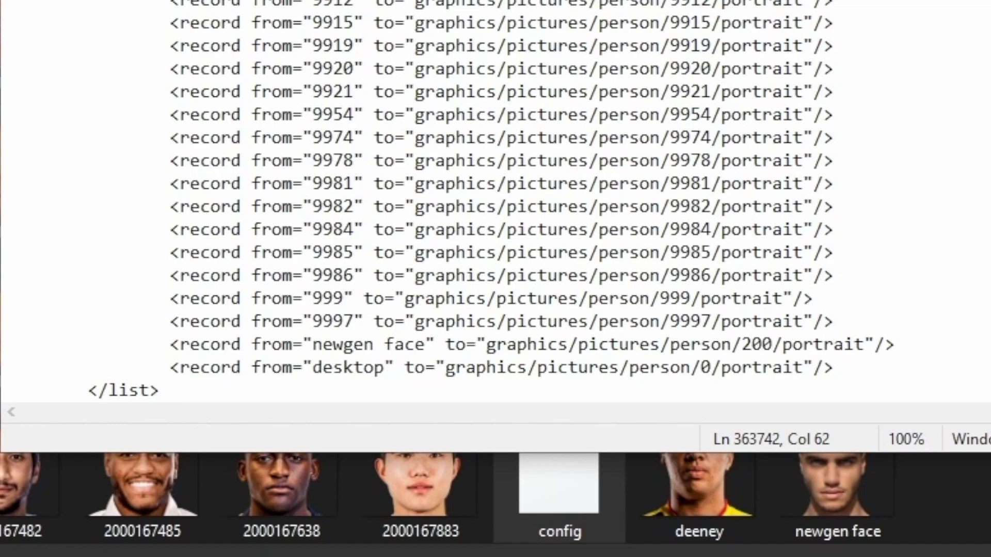
text(220)
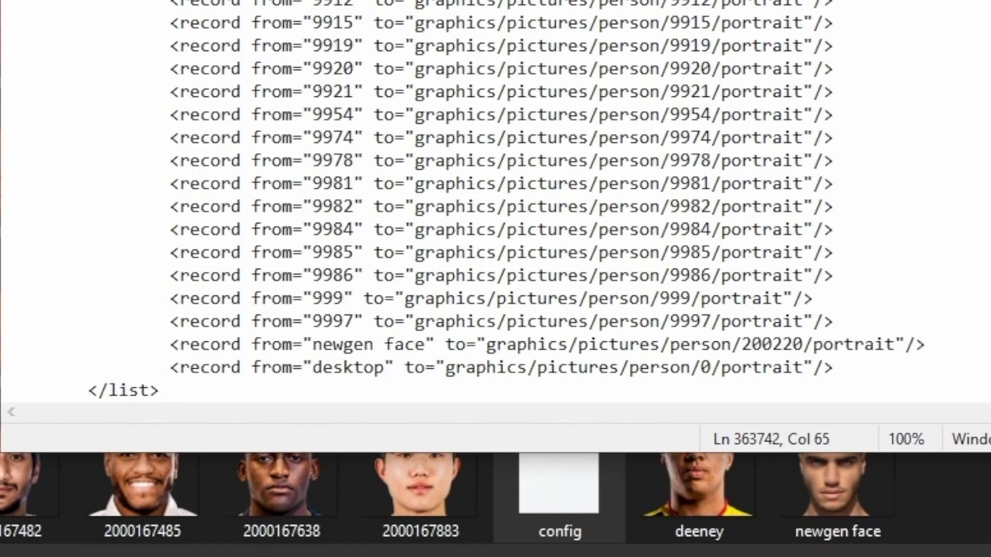
text(4967)
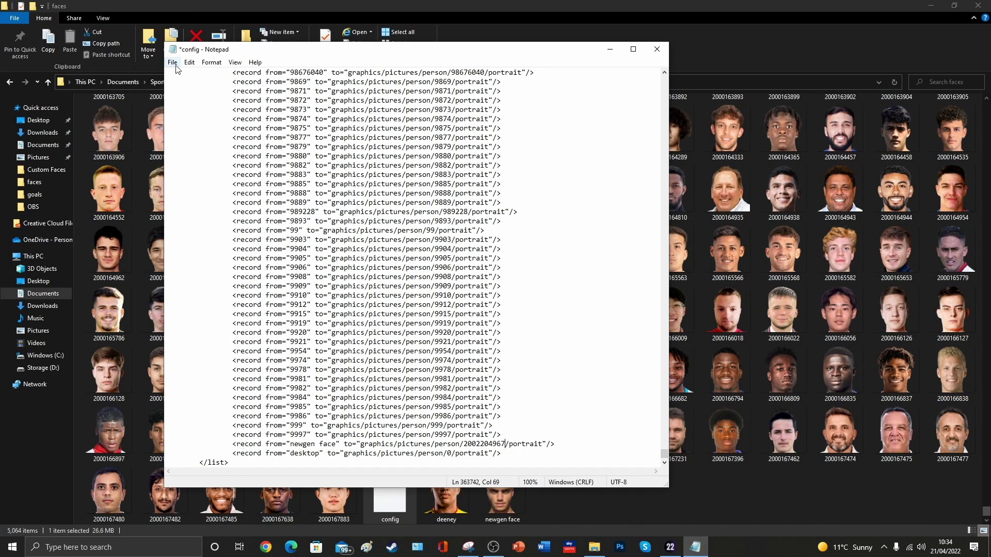
click(172, 62)
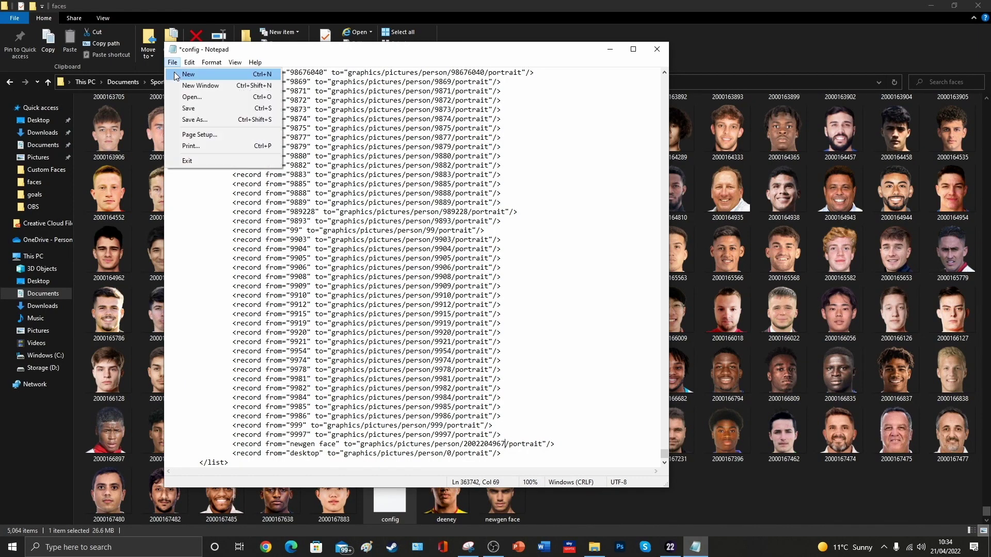
click(189, 109)
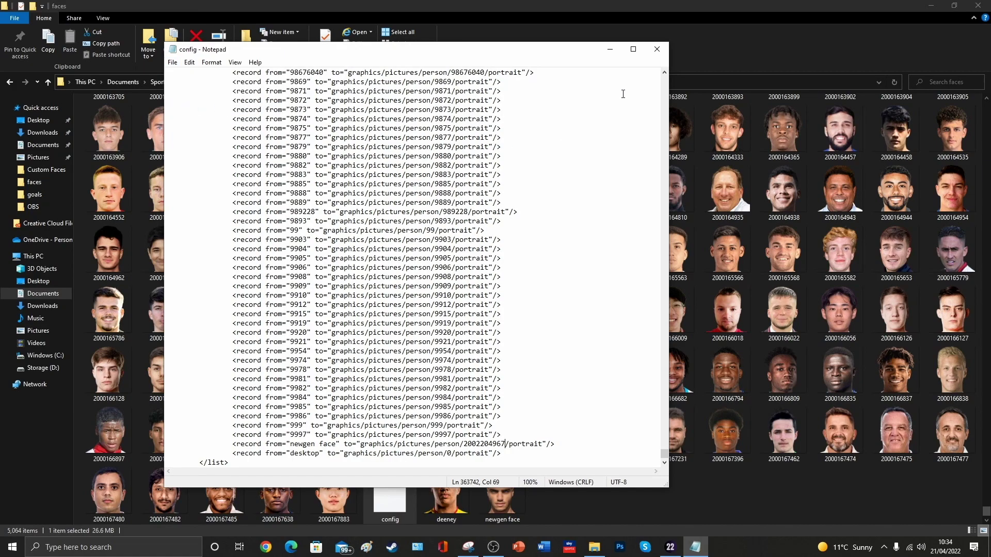
Close config, return to FM22, and choose Clear Cache from the Preferences Reset list
click(652, 50)
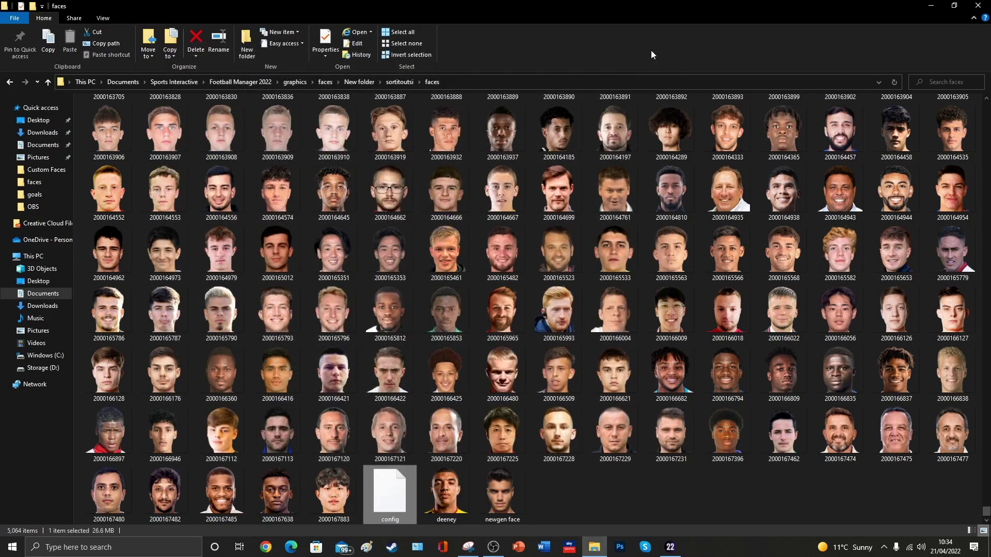
click(670, 547)
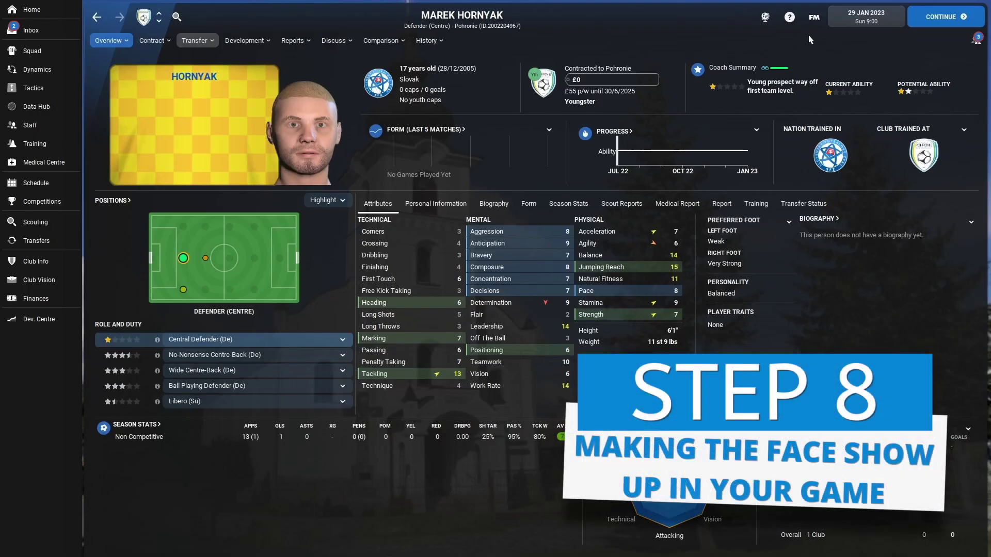
click(817, 22)
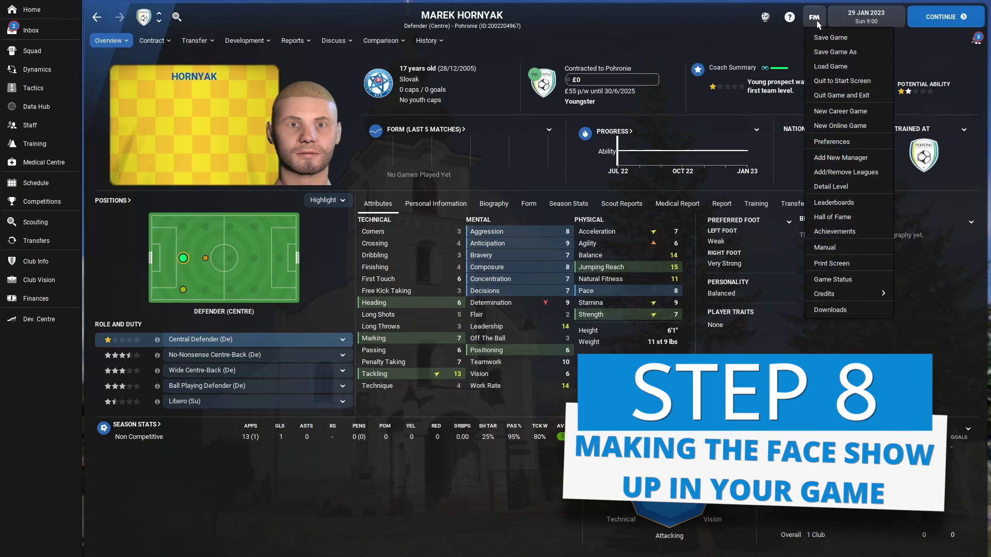
click(836, 144)
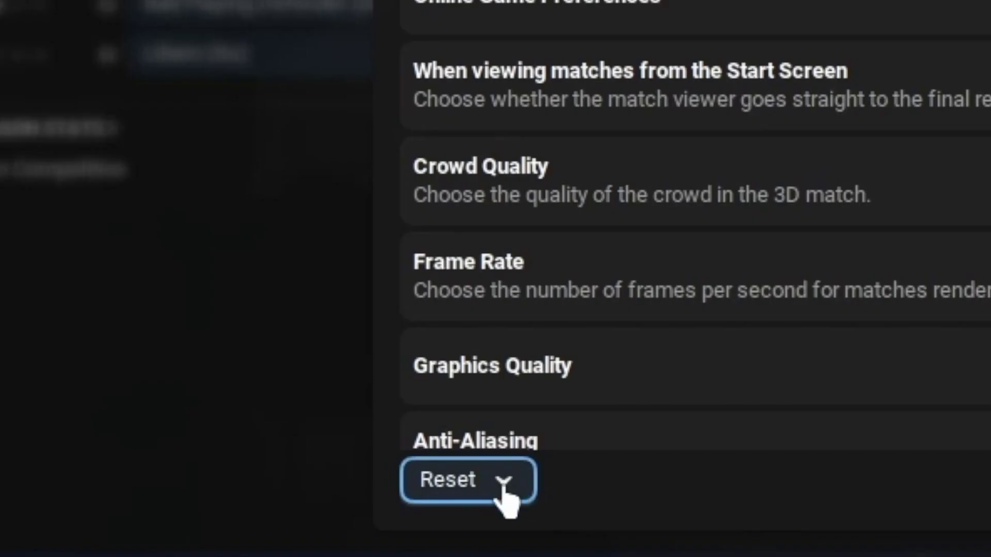
click(502, 487)
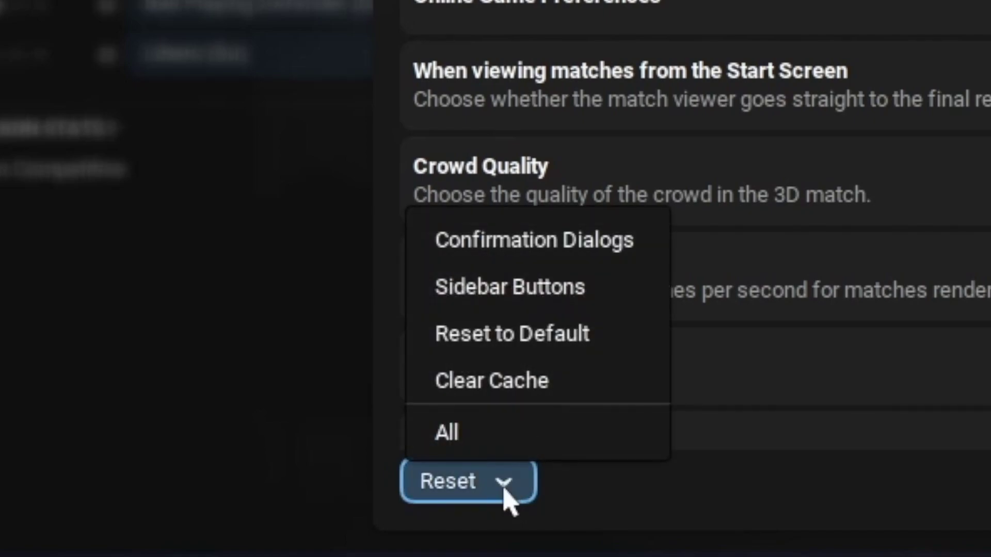
click(512, 398)
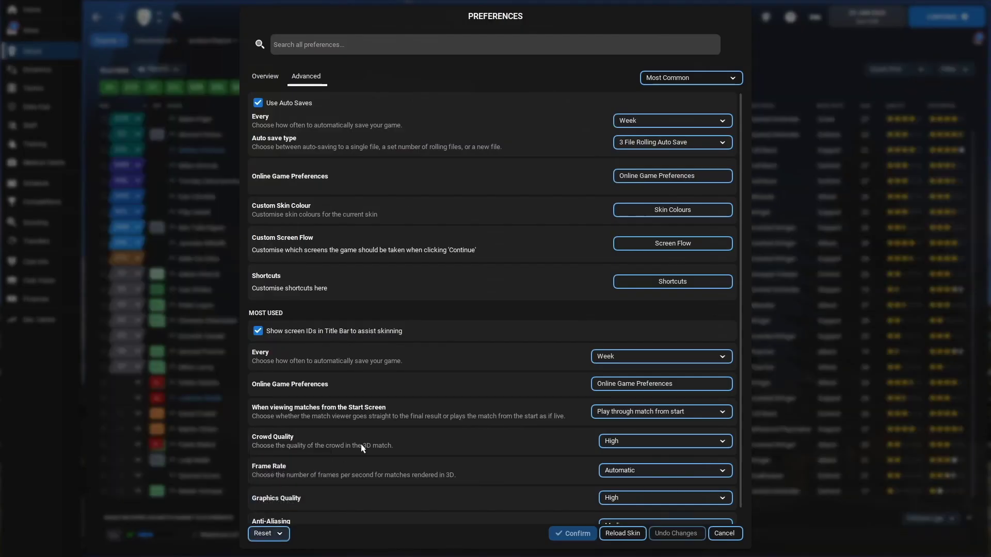